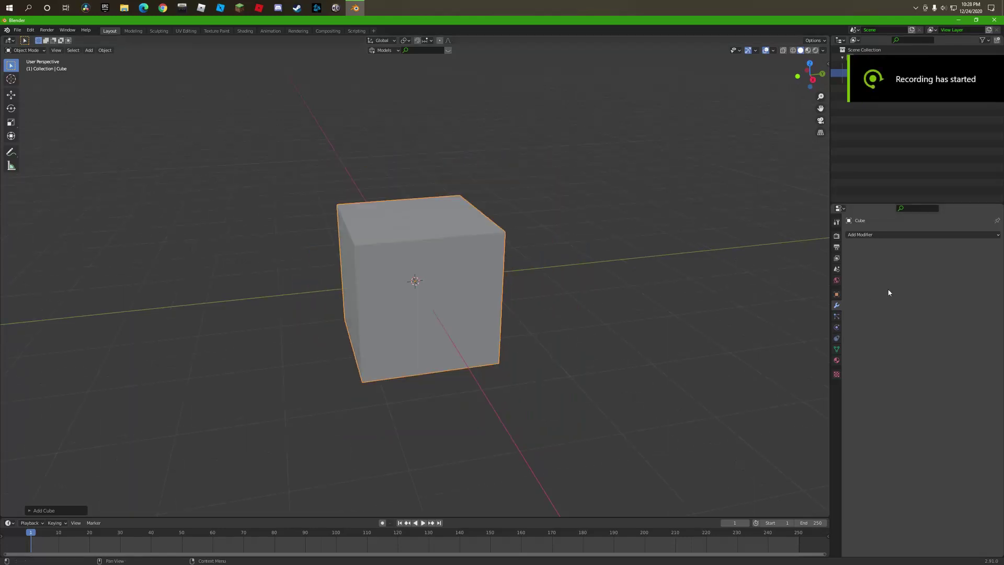
Give the test cube a Subdivision Surface modifier at viewport level 3 and enter Edit Mode
{"action": "left_click", "coordinate": [888, 234]}
{"action": "left_click", "coordinate": [853, 376]}
{"action": "left_click", "coordinate": [987, 270]}
{"action": "left_click", "coordinate": [987, 270]}
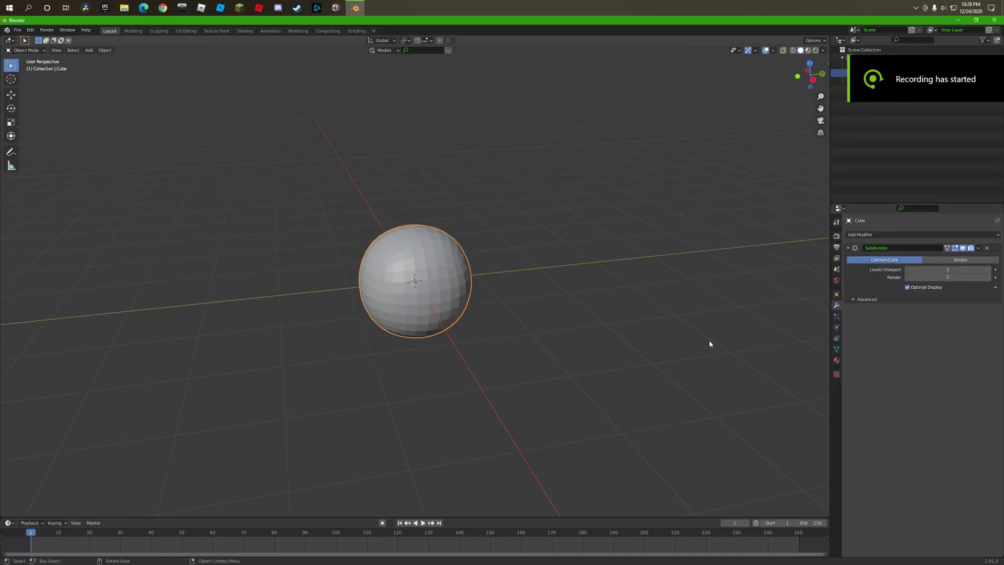
{"action": "key", "text": "Tab"}
{"action": "scroll", "coordinate": [708, 343], "scroll_direction": "up", "scroll_amount": 3}
{"action": "middle_click_drag", "start_coordinate": [707, 343], "coordinate": [51, 217]}
{"action": "scroll", "coordinate": [397, 288], "scroll_direction": "up", "scroll_amount": 2}
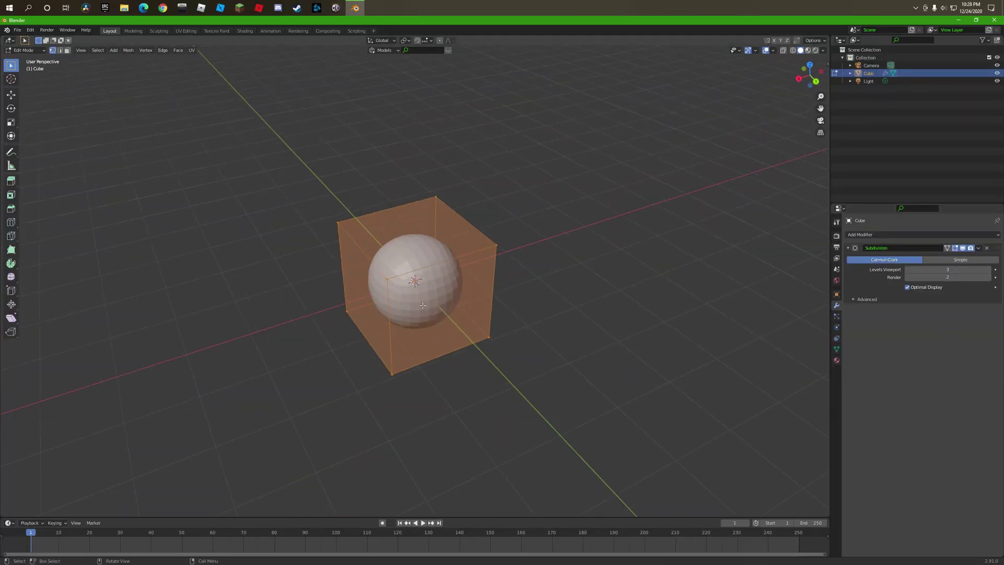
{"action": "middle_click_drag", "start_coordinate": [397, 288], "coordinate": [515, 303]}
Extrude the cube's right face outward twice, then move the extension's top face
{"action": "left_click", "coordinate": [516, 303]}
{"action": "key", "text": "e"}
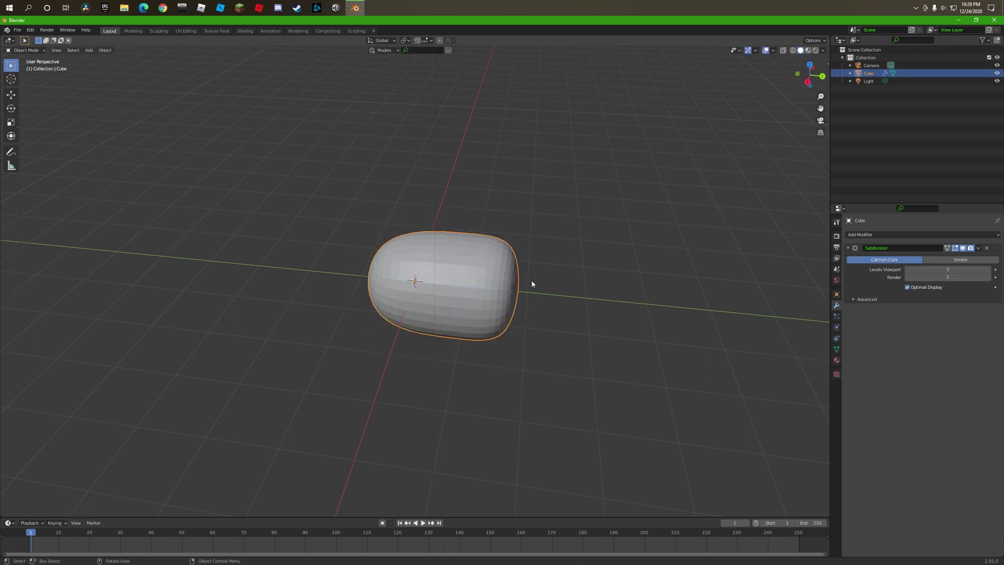
{"action": "left_click", "coordinate": [547, 257]}
{"action": "key", "text": "e"}
{"action": "mouse_move", "coordinate": [544, 281]}
{"action": "middle_mouse_down"}
{"action": "mouse_move", "coordinate": [548, 298]}
{"action": "mouse_move", "coordinate": [502, 272]}
{"action": "middle_mouse_up"}
{"action": "left_click", "coordinate": [577, 317]}
{"action": "left_click", "coordinate": [494, 243]}
{"action": "key", "text": "g"}
{"action": "left_click", "coordinate": [442, 251]}
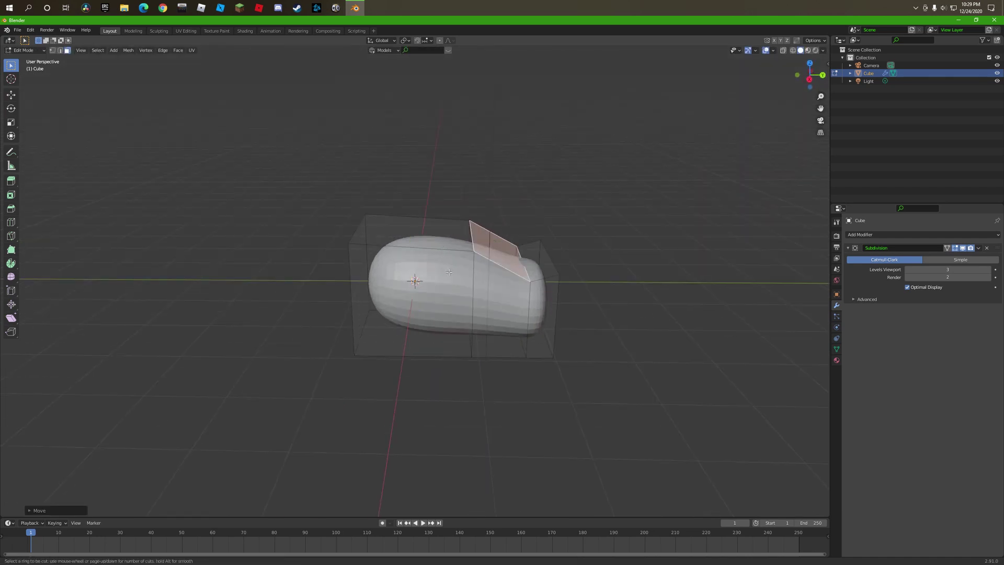
Scale two end faces down, then narrow them along the X axis
{"action": "mouse_move", "coordinate": [416, 260]}
{"action": "middle_mouse_down"}
{"action": "mouse_move", "coordinate": [431, 373]}
{"action": "mouse_move", "coordinate": [479, 397]}
{"action": "mouse_move", "coordinate": [448, 365]}
{"action": "mouse_move", "coordinate": [455, 323]}
{"action": "mouse_move", "coordinate": [556, 318]}
{"action": "mouse_move", "coordinate": [580, 358]}
{"action": "mouse_move", "coordinate": [289, 303]}
{"action": "mouse_move", "coordinate": [314, 347]}
{"action": "middle_mouse_up"}
{"action": "key", "text": "Tab"}
{"action": "key", "text": "Tab"}
{"action": "left_click", "coordinate": [478, 397]}
{"action": "left_click", "coordinate": [448, 366], "text": "shift"}
{"action": "key", "text": "s"}
{"action": "left_click", "coordinate": [419, 362]}
{"action": "key", "text": "s"}
{"action": "key", "text": "x"}
{"action": "left_click", "coordinate": [455, 323]}
Scale the left and right side faces along Y, then along X
{"action": "left_click", "coordinate": [309, 351]}
{"action": "left_click", "coordinate": [521, 314], "text": "shift"}
{"action": "middle_click_drag", "start_coordinate": [520, 313], "coordinate": [433, 349]}
{"action": "scroll", "coordinate": [433, 349], "scroll_direction": "down", "scroll_amount": 3}
{"action": "key", "text": "s"}
{"action": "key", "text": "y"}
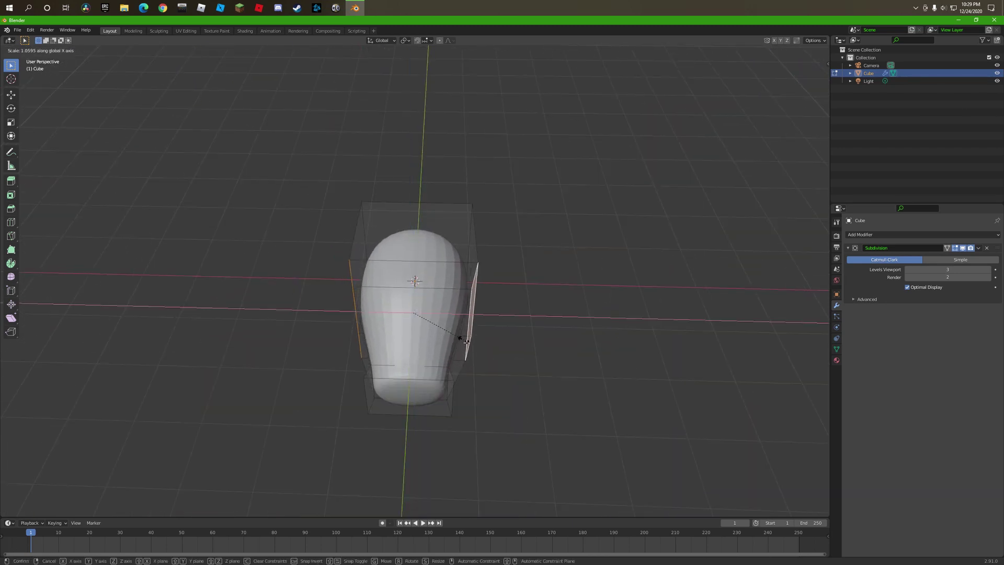
{"action": "left_click", "coordinate": [466, 342]}
{"action": "mouse_move", "coordinate": [466, 342]}
{"action": "middle_mouse_down"}
{"action": "mouse_move", "coordinate": [580, 327]}
{"action": "mouse_move", "coordinate": [453, 351]}
{"action": "middle_mouse_up"}
{"action": "mouse_move", "coordinate": [528, 333]}
{"action": "middle_mouse_down"}
{"action": "mouse_move", "coordinate": [392, 347]}
{"action": "mouse_move", "coordinate": [578, 336]}
{"action": "mouse_move", "coordinate": [479, 336]}
{"action": "middle_mouse_up"}
{"action": "key", "text": "s"}
{"action": "key", "text": "x"}
{"action": "left_click", "coordinate": [422, 347]}
Delete the test mesh and pick Mesh from the Shift+A add menu
{"action": "key", "text": "Delete"}
{"action": "key", "text": "shift+a"}
{"action": "left_click", "coordinate": [456, 356]}
Add a new cube with a Subdivision Surface modifier and edit it in X-ray view
{"action": "left_click", "coordinate": [837, 307]}
{"action": "left_click", "coordinate": [921, 234]}
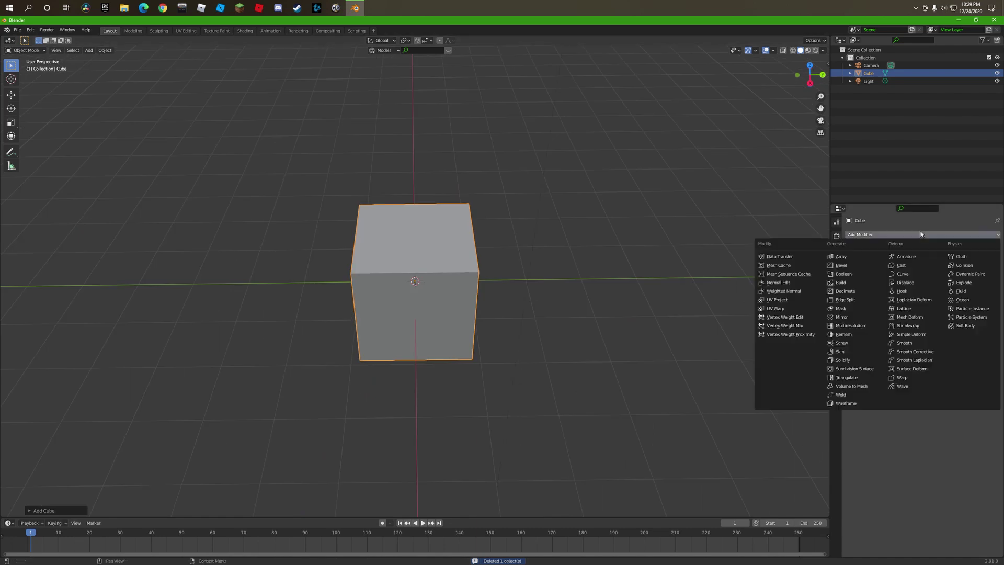
{"action": "left_click", "coordinate": [869, 368]}
{"action": "key", "text": "Tab"}
{"action": "key", "text": "alt+z"}
Extrude the right face, shrink its end, and extrude it further out
{"action": "left_click", "coordinate": [539, 293]}
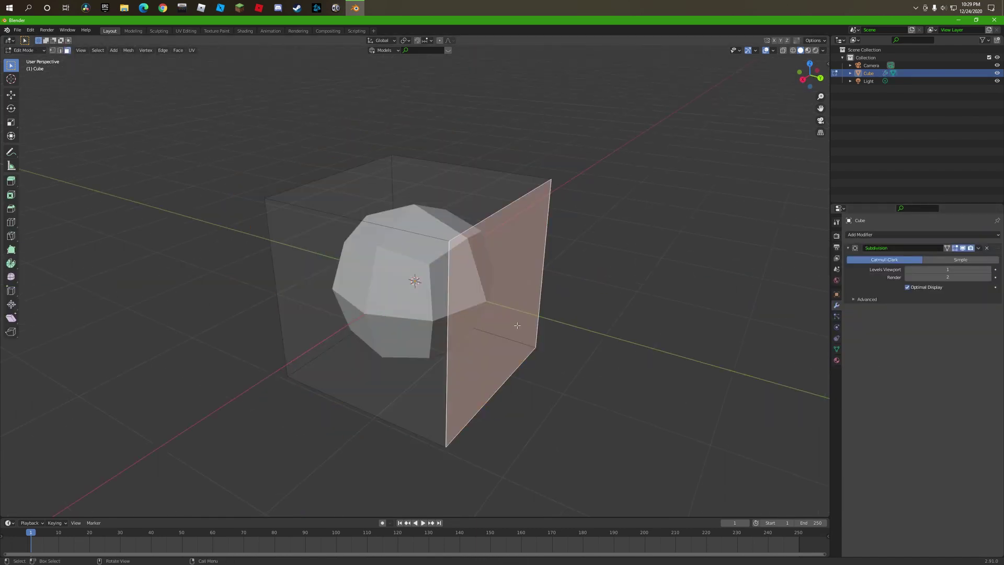
{"action": "key", "text": "e"}
{"action": "left_click", "coordinate": [575, 341]}
{"action": "key", "text": "s"}
{"action": "left_click", "coordinate": [600, 318]}
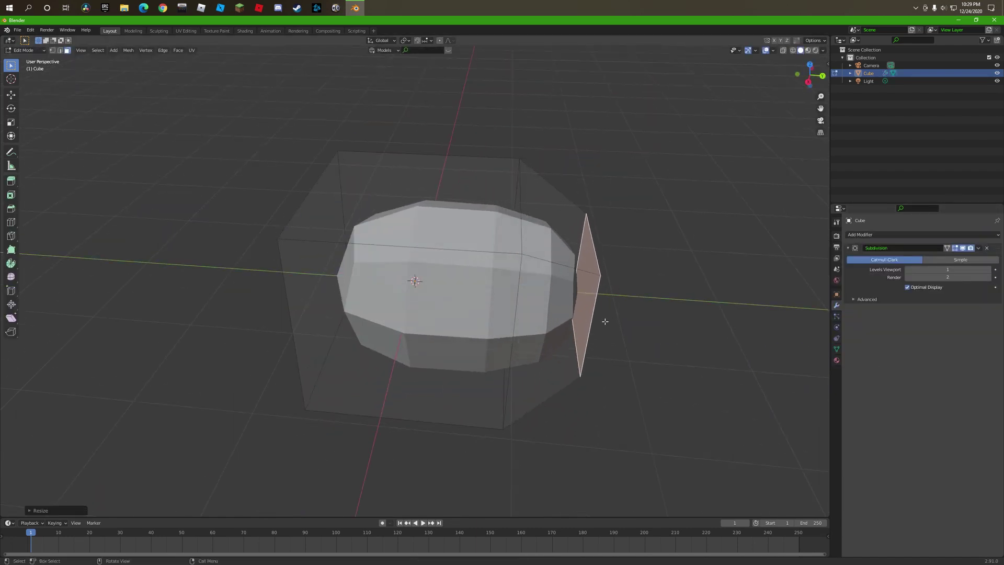
{"action": "key", "text": "e"}
{"action": "left_click", "coordinate": [644, 323]}
Enlarge the new end face and adjust its position and rotation
{"action": "middle_click_drag", "start_coordinate": [644, 323], "coordinate": [632, 308]}
{"action": "key", "text": "s"}
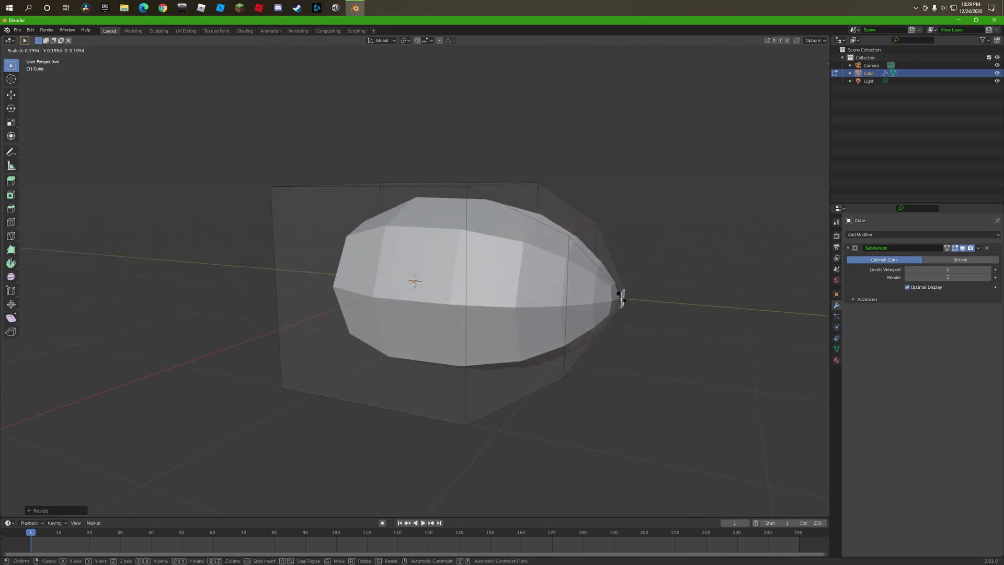
{"action": "left_click", "coordinate": [627, 313]}
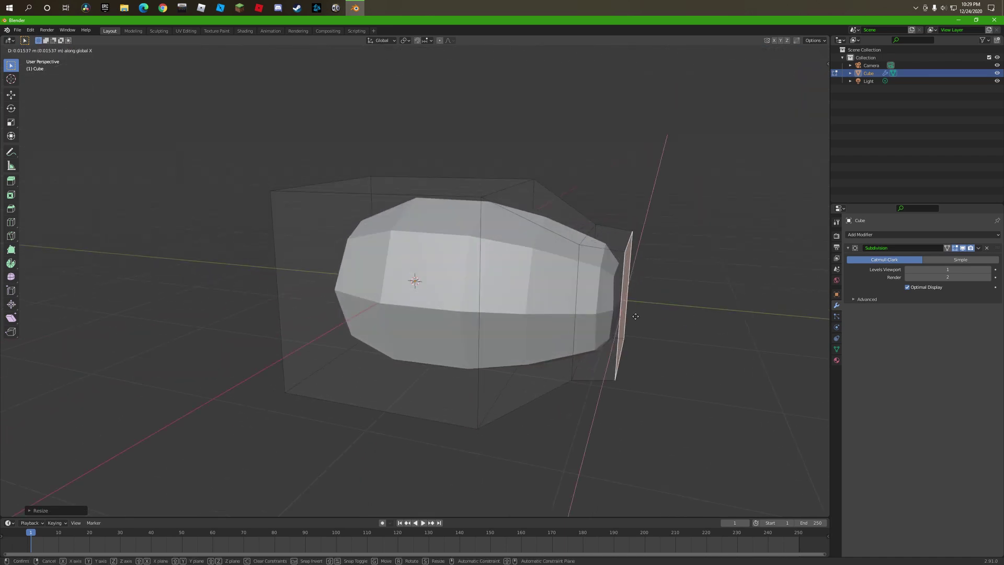
{"action": "left_click", "coordinate": [635, 317]}
{"action": "mouse_move", "coordinate": [635, 316]}
{"action": "middle_mouse_down"}
{"action": "mouse_move", "coordinate": [457, 248]}
{"action": "mouse_move", "coordinate": [379, 299]}
{"action": "mouse_move", "coordinate": [475, 296]}
{"action": "mouse_move", "coordinate": [605, 366]}
{"action": "mouse_move", "coordinate": [556, 287]}
{"action": "mouse_move", "coordinate": [441, 407]}
{"action": "middle_mouse_up"}
{"action": "left_click", "coordinate": [457, 267]}
Move a section to the right, extrude the bottom face down, and add an edge loop
{"action": "key", "text": "g"}
{"action": "left_click", "coordinate": [475, 296]}
{"action": "key", "text": "e"}
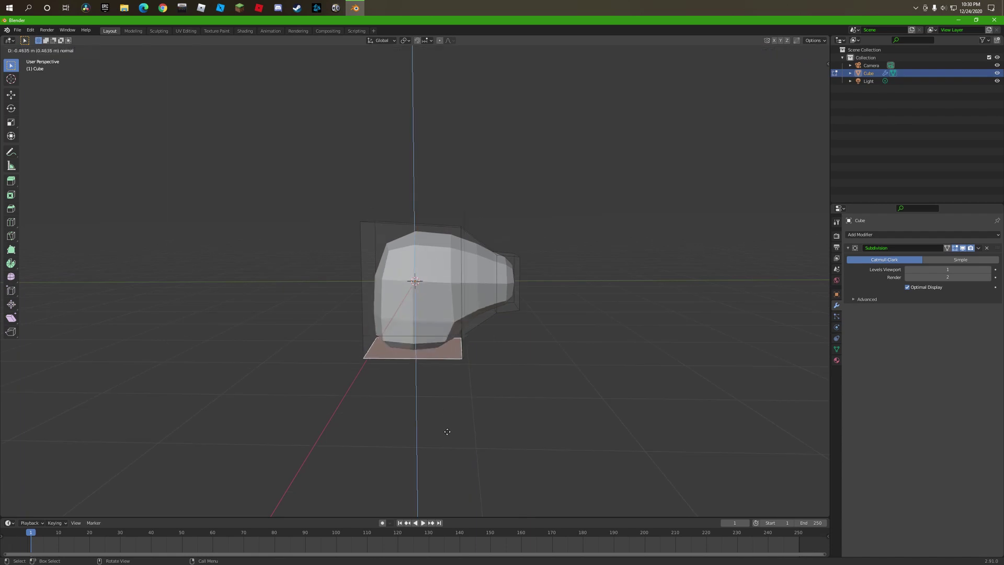
{"action": "left_click", "coordinate": [447, 450]}
{"action": "key", "text": "ctrl+r"}
{"action": "mouse_move", "coordinate": [448, 450]}
{"action": "middle_mouse_down"}
{"action": "mouse_move", "coordinate": [417, 375]}
{"action": "mouse_move", "coordinate": [382, 379]}
{"action": "mouse_move", "coordinate": [454, 358]}
{"action": "mouse_move", "coordinate": [397, 339]}
{"action": "middle_mouse_up"}
{"action": "left_click", "coordinate": [439, 365]}
Move the bottom face along Z and extrude it far sideways into the long body
{"action": "left_click", "coordinate": [397, 339]}
{"action": "key", "text": "g"}
{"action": "key", "text": "z"}
{"action": "key", "text": "e"}
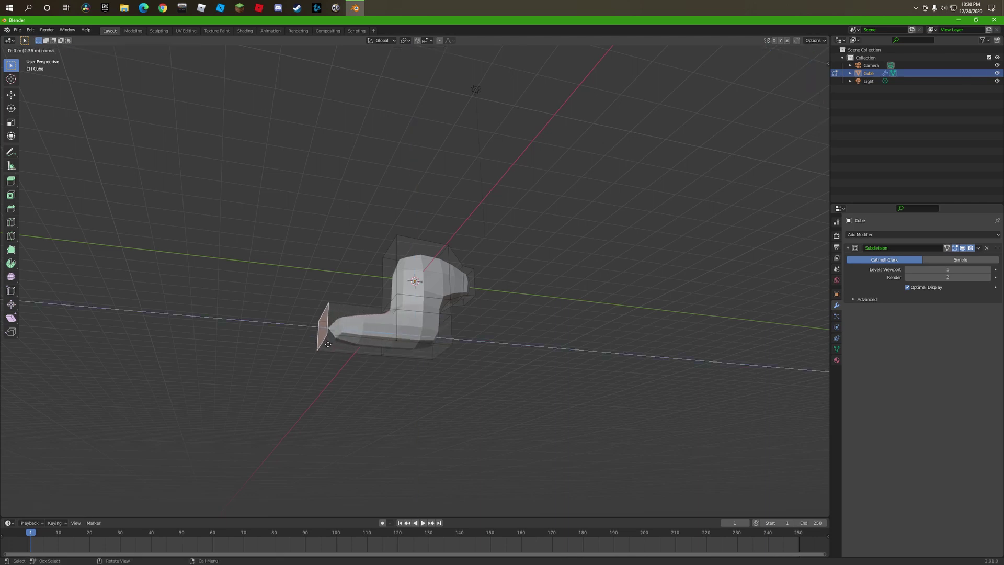
{"action": "left_click", "coordinate": [277, 322]}
{"action": "middle_click_drag", "start_coordinate": [277, 322], "coordinate": [356, 332]}
Extrude the body's end face again and subdivide it into four
{"action": "key", "text": "e"}
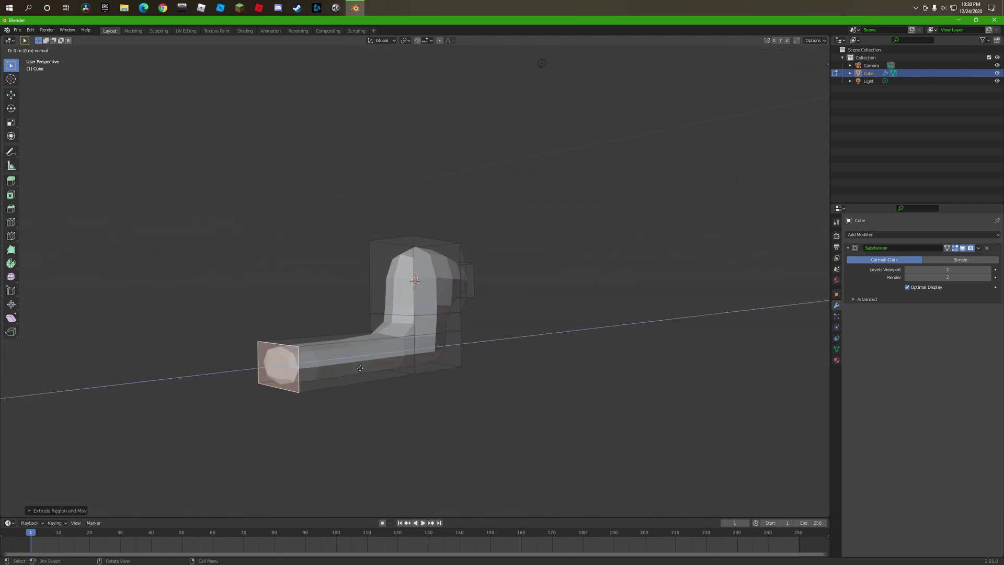
{"action": "middle_click_drag", "start_coordinate": [321, 368], "coordinate": [387, 382]}
{"action": "right_click", "coordinate": [387, 382]}
{"action": "left_click", "coordinate": [395, 388]}
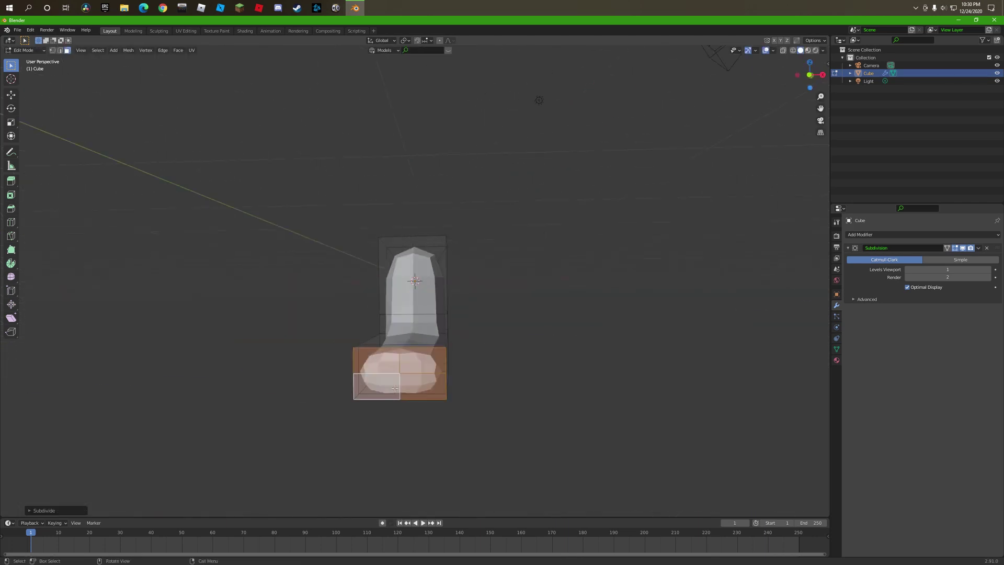
{"action": "middle_click_drag", "start_coordinate": [432, 438], "coordinate": [376, 383]}
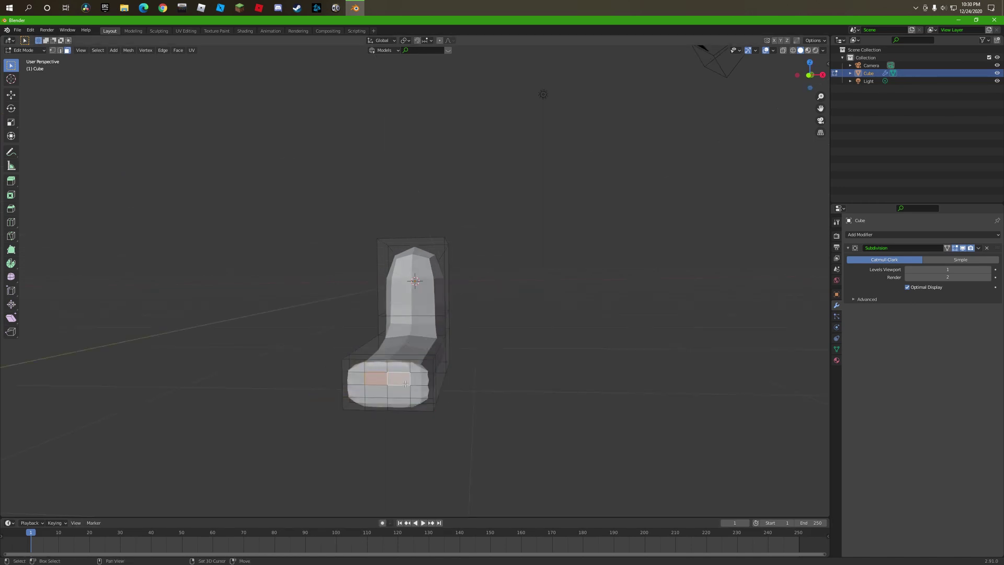
Extrude the end into a tapered arm and widen a new edge loop across it
{"action": "key", "text": "e"}
{"action": "mouse_move", "coordinate": [406, 384]}
{"action": "middle_mouse_down"}
{"action": "mouse_move", "coordinate": [366, 398]}
{"action": "mouse_move", "coordinate": [414, 453]}
{"action": "middle_mouse_up"}
{"action": "key", "text": "s"}
{"action": "left_click", "coordinate": [314, 403]}
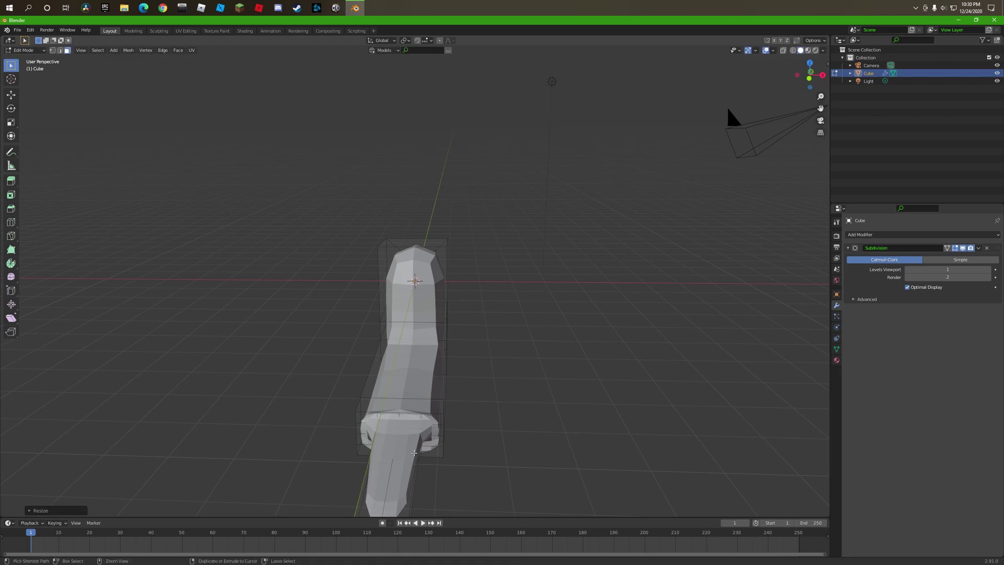
{"action": "key", "text": "ctrl+r"}
{"action": "left_click", "coordinate": [410, 451]}
{"action": "key", "text": "s"}
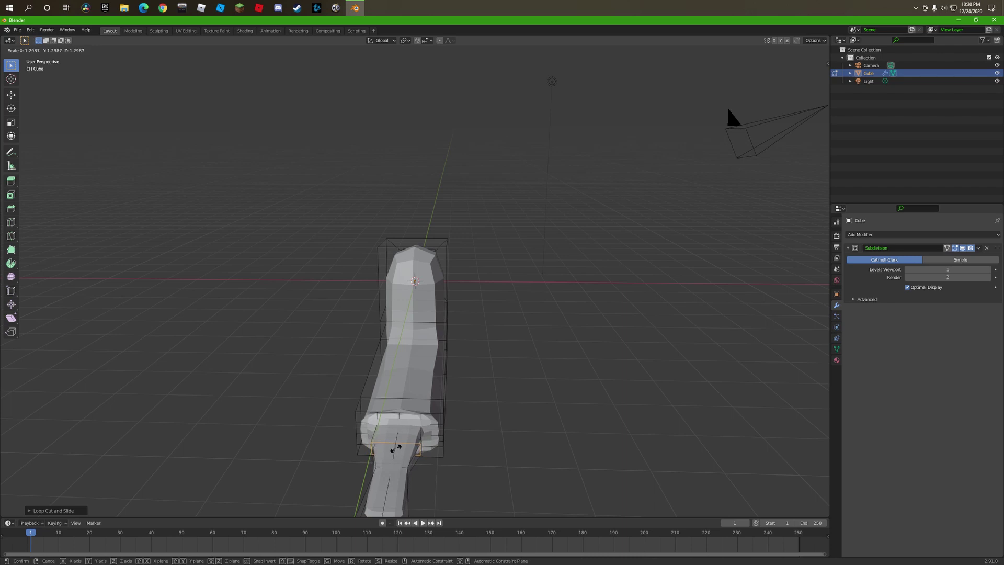
{"action": "left_click", "coordinate": [395, 449]}
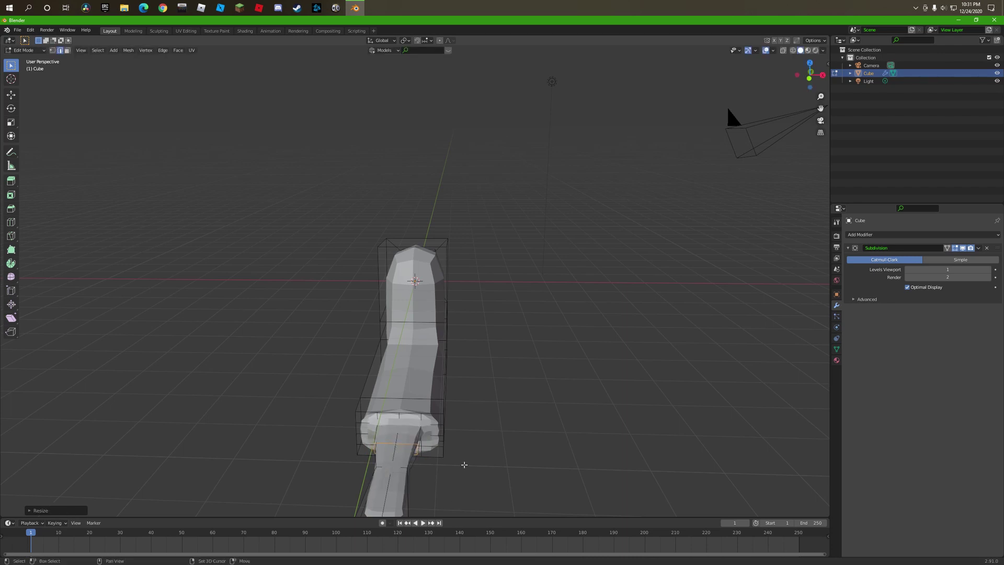
Scale the section and shrink the bottom face twice to taper the tail
{"action": "middle_click", "coordinate": [464, 463], "text": "alt"}
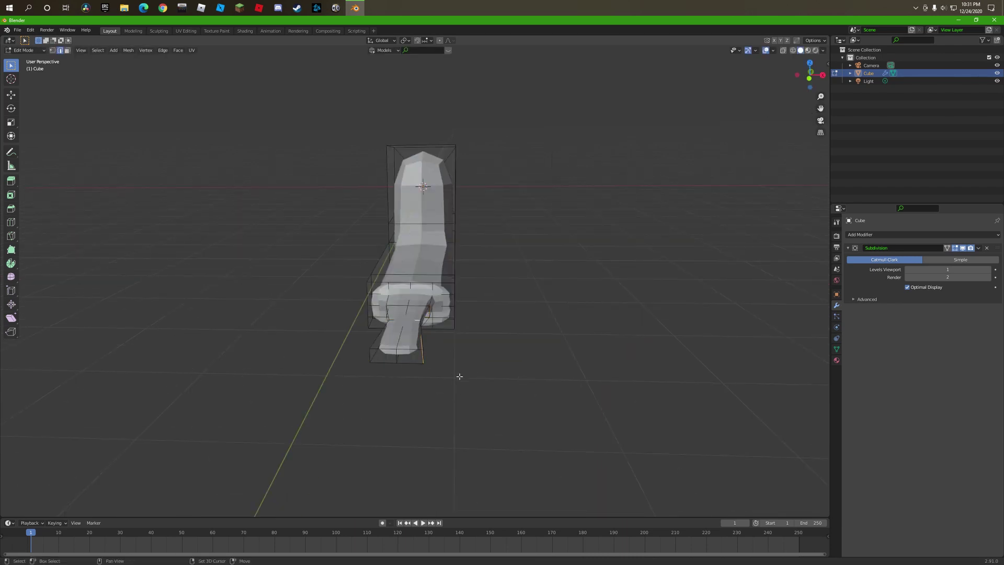
{"action": "key", "text": "s"}
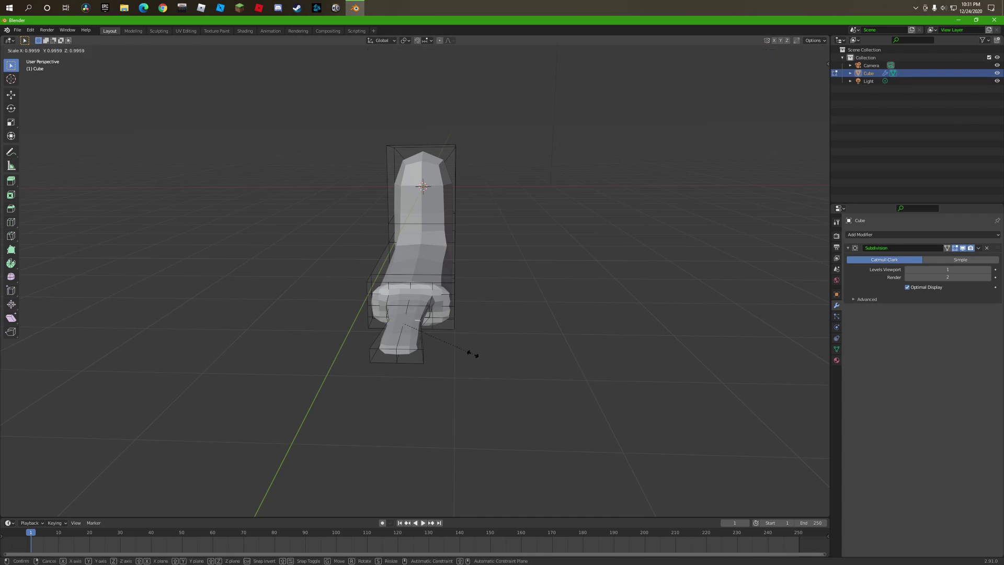
{"action": "left_click", "coordinate": [374, 330]}
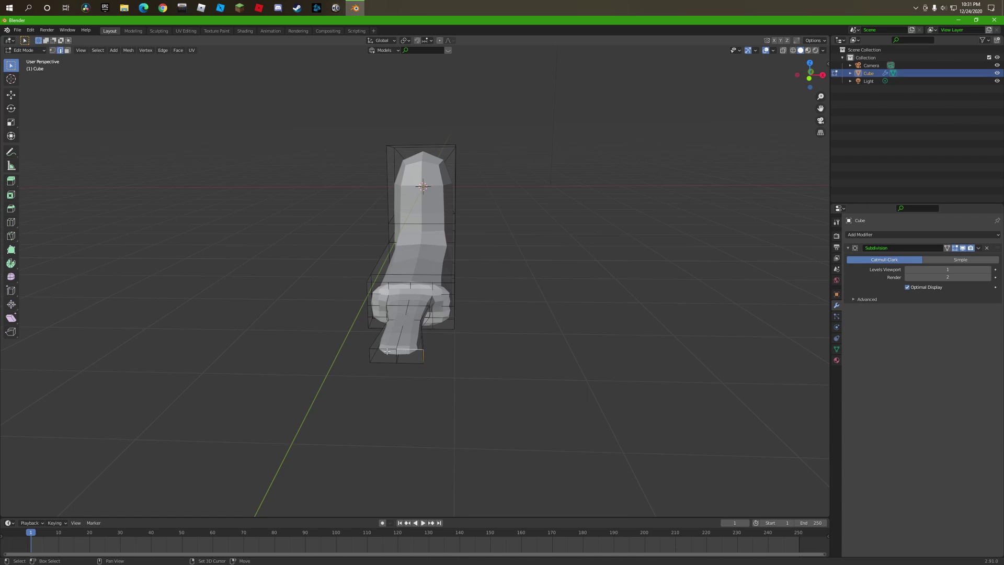
{"action": "key", "text": "s"}
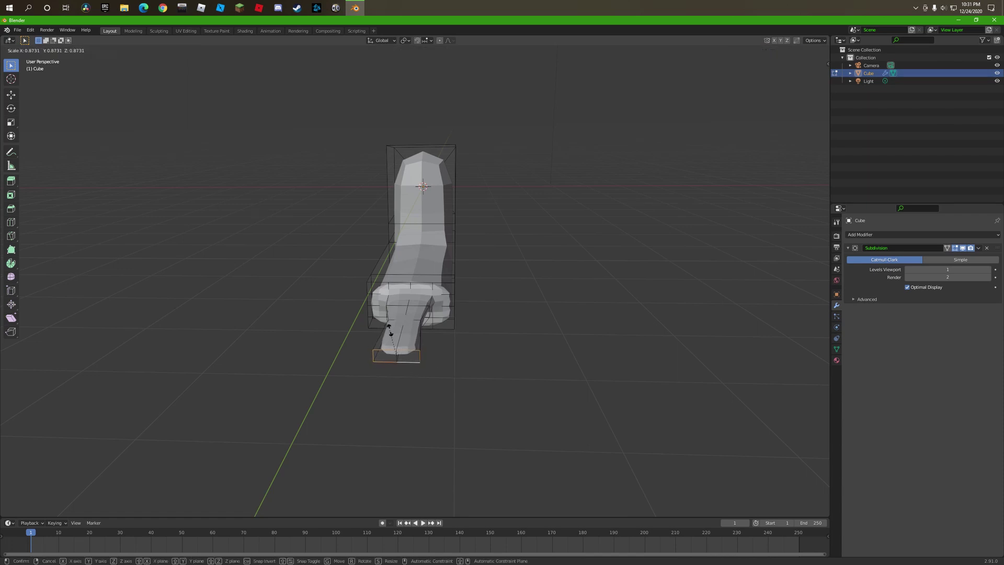
{"action": "left_click", "coordinate": [326, 376]}
{"action": "mouse_move", "coordinate": [206, 432]}
{"action": "middle_mouse_down"}
{"action": "mouse_move", "coordinate": [455, 336]}
{"action": "mouse_move", "coordinate": [387, 331]}
{"action": "mouse_move", "coordinate": [566, 329]}
{"action": "mouse_move", "coordinate": [522, 278]}
{"action": "mouse_move", "coordinate": [539, 144]}
{"action": "mouse_move", "coordinate": [476, 159]}
{"action": "middle_mouse_up"}
{"action": "scroll", "coordinate": [455, 337], "scroll_direction": "up", "scroll_amount": 5}
{"action": "scroll", "coordinate": [455, 336], "scroll_direction": "down", "scroll_amount": 5}
{"action": "key", "text": "s"}
{"action": "left_click", "coordinate": [517, 325]}
Apply the loop cut, start another on the body, then undo it
{"action": "left_click", "coordinate": [568, 146]}
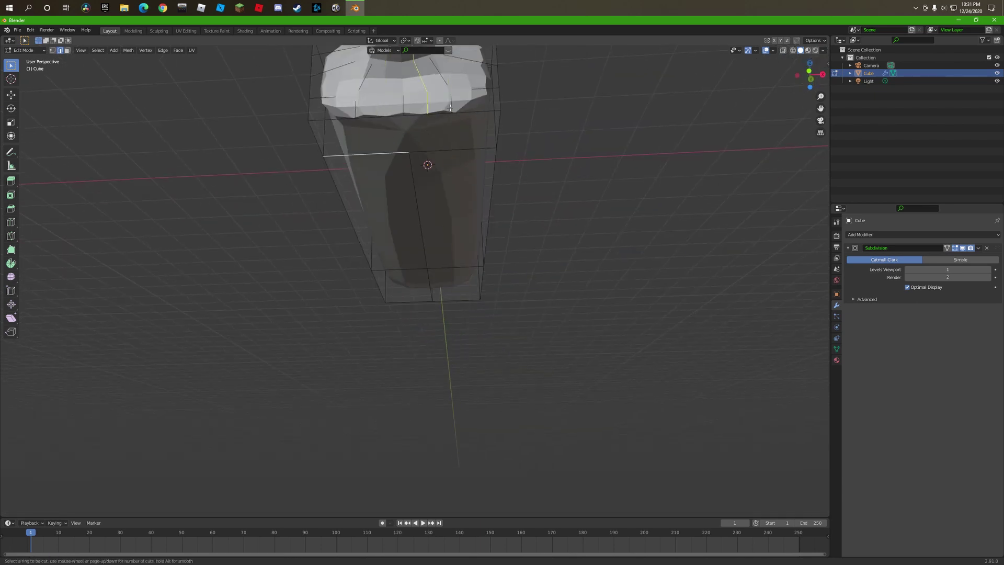
{"action": "key", "text": "ctrl+r"}
{"action": "mouse_move", "coordinate": [451, 137]}
{"action": "middle_mouse_down"}
{"action": "mouse_move", "coordinate": [651, 238]}
{"action": "mouse_move", "coordinate": [650, 217]}
{"action": "mouse_move", "coordinate": [634, 336]}
{"action": "middle_mouse_up"}
{"action": "scroll", "coordinate": [578, 348], "scroll_direction": "down", "scroll_amount": 3}
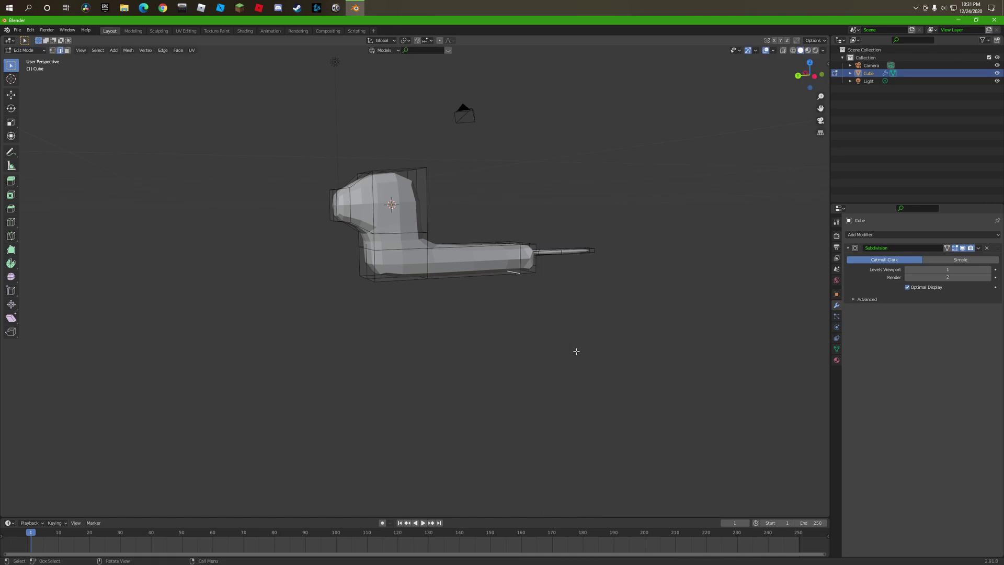
{"action": "key", "text": "ctrl+z"}
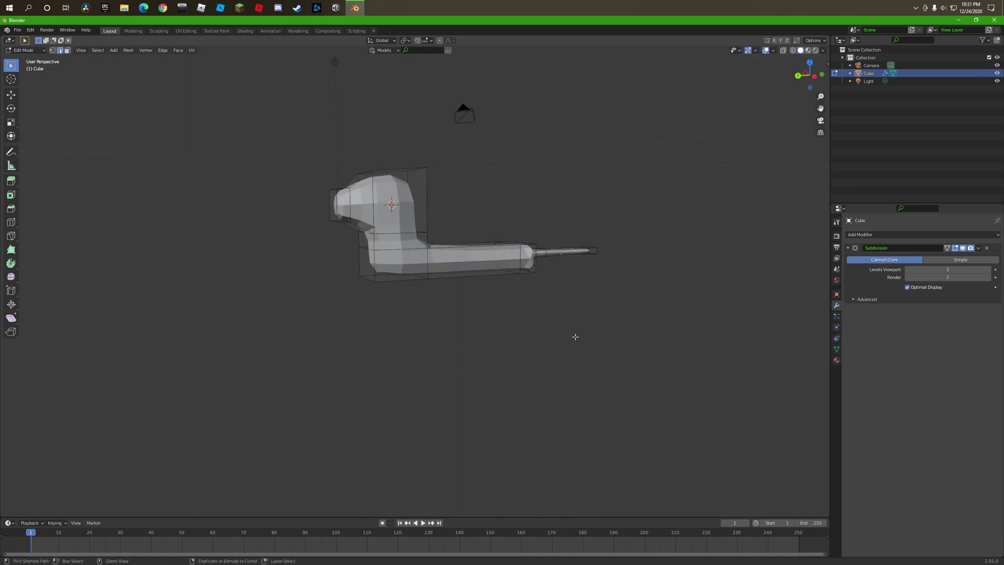
Add an edge loop across the long bar, then leave Edit Mode and delete the mesh
{"action": "mouse_move", "coordinate": [548, 312]}
{"action": "middle_mouse_down"}
{"action": "mouse_move", "coordinate": [560, 309]}
{"action": "mouse_move", "coordinate": [478, 339]}
{"action": "mouse_move", "coordinate": [486, 264]}
{"action": "middle_mouse_up"}
{"action": "right_click", "coordinate": [487, 265]}
{"action": "mouse_move", "coordinate": [274, 430]}
{"action": "middle_mouse_down"}
{"action": "mouse_move", "coordinate": [251, 386]}
{"action": "mouse_move", "coordinate": [410, 235]}
{"action": "mouse_move", "coordinate": [399, 432]}
{"action": "middle_mouse_up"}
{"action": "scroll", "coordinate": [436, 392], "scroll_direction": "up", "scroll_amount": 3}
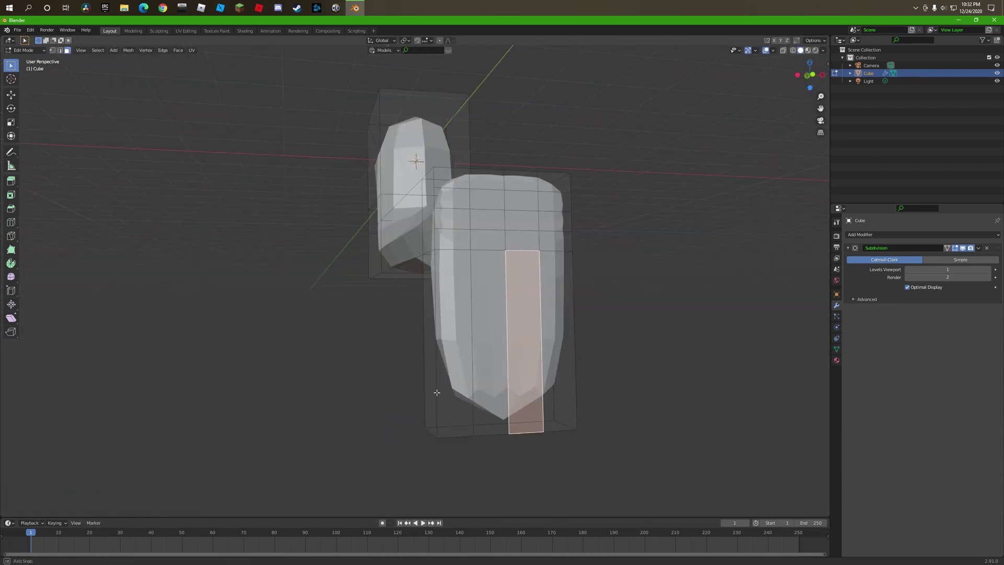
{"action": "mouse_move", "coordinate": [437, 393]}
{"action": "middle_mouse_down"}
{"action": "mouse_move", "coordinate": [562, 376]}
{"action": "mouse_move", "coordinate": [493, 381]}
{"action": "mouse_move", "coordinate": [627, 189]}
{"action": "middle_mouse_up"}
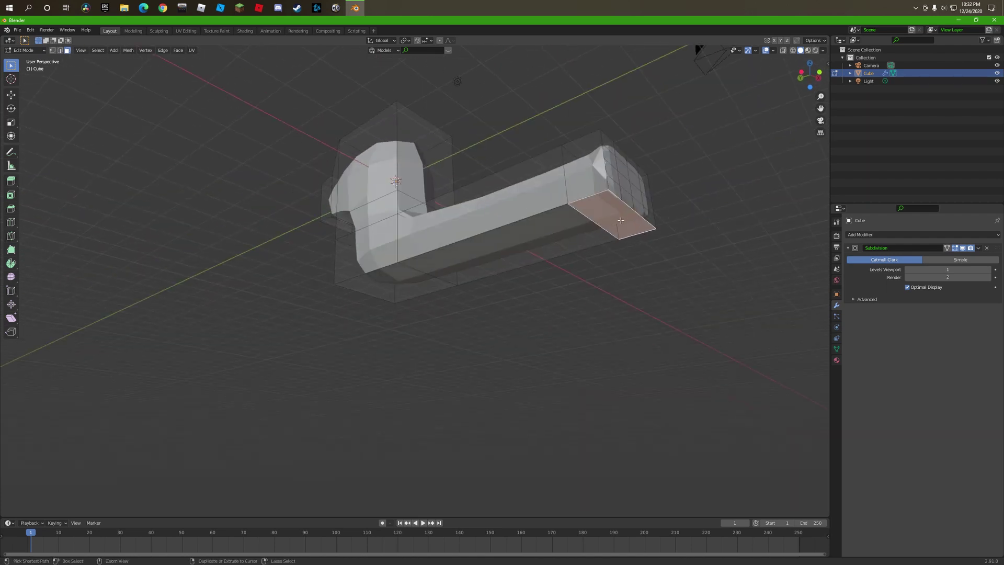
{"action": "left_click", "coordinate": [536, 216]}
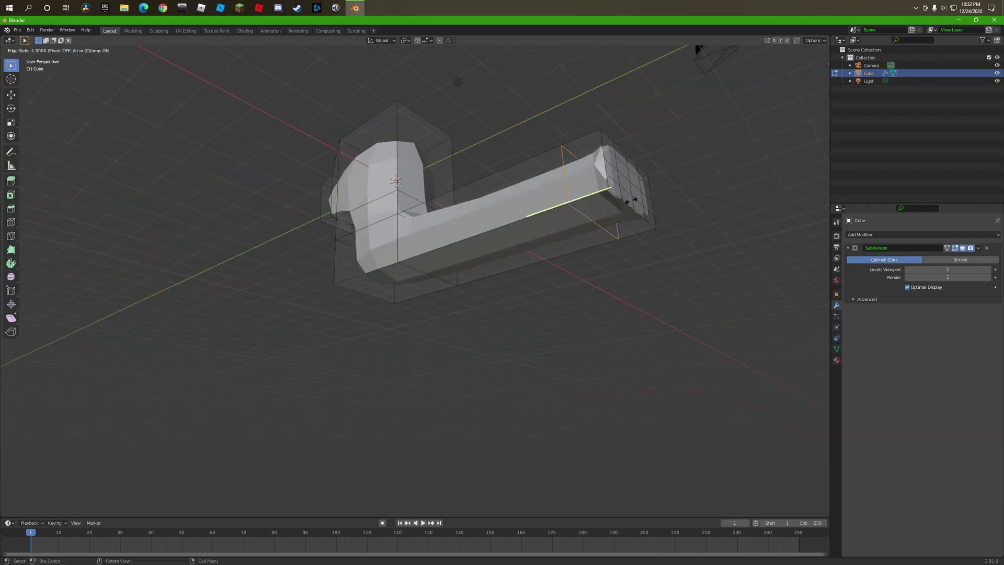
{"action": "left_click", "coordinate": [565, 206]}
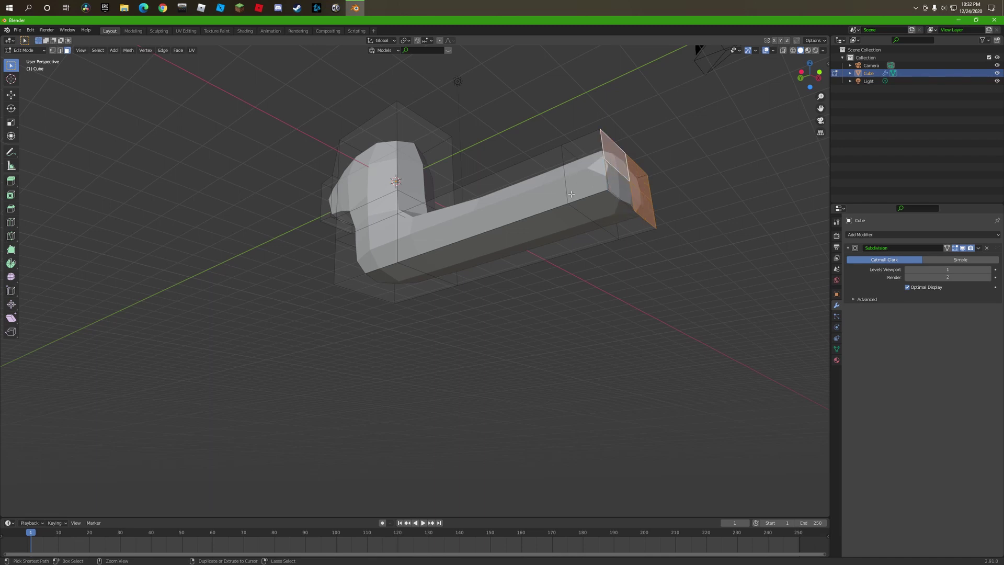
{"action": "key", "text": "Tab"}
{"action": "key", "text": "Delete"}
Delete the cube and add a plane in its place
{"action": "key", "text": "shift+a"}
{"action": "left_click", "coordinate": [502, 251]}
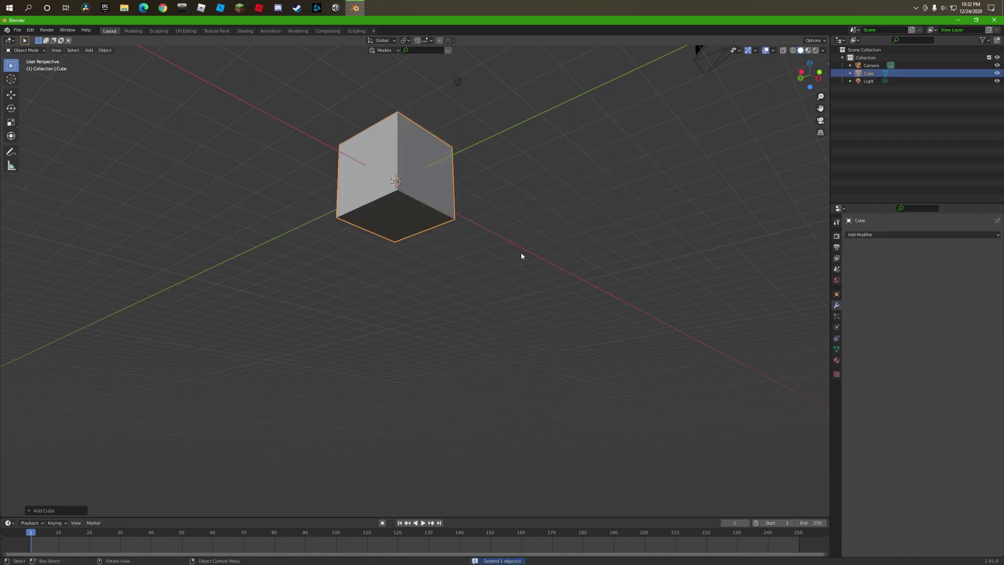
{"action": "mouse_move", "coordinate": [523, 254]}
{"action": "middle_mouse_down"}
{"action": "mouse_move", "coordinate": [599, 359]}
{"action": "mouse_move", "coordinate": [743, 330]}
{"action": "middle_mouse_up"}
{"action": "left_click", "coordinate": [470, 298]}
{"action": "key", "text": "shift+a"}
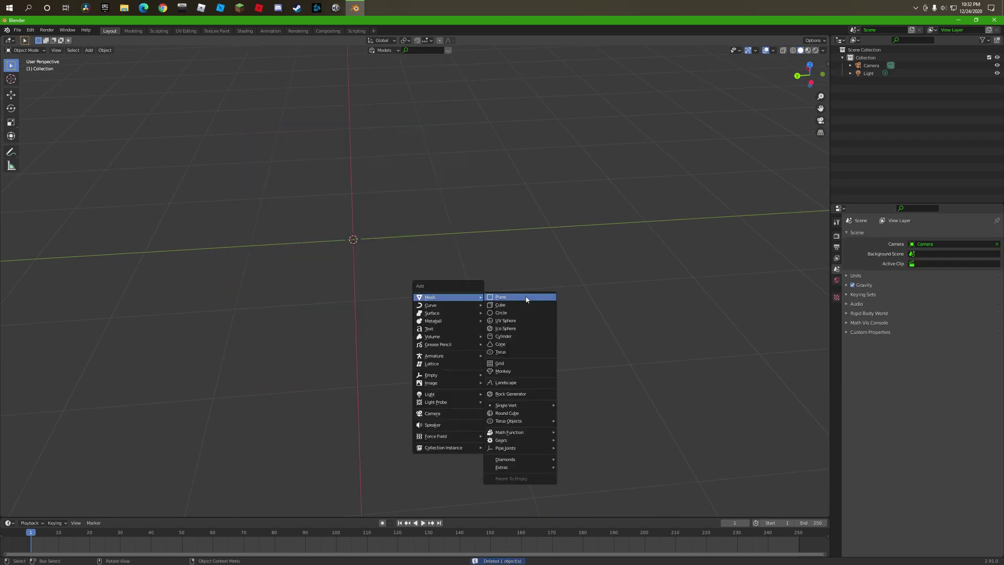
{"action": "left_click", "coordinate": [529, 299]}
Give the plane a Subdivision Surface modifier and extrude it upward into a block
{"action": "left_click", "coordinate": [864, 235]}
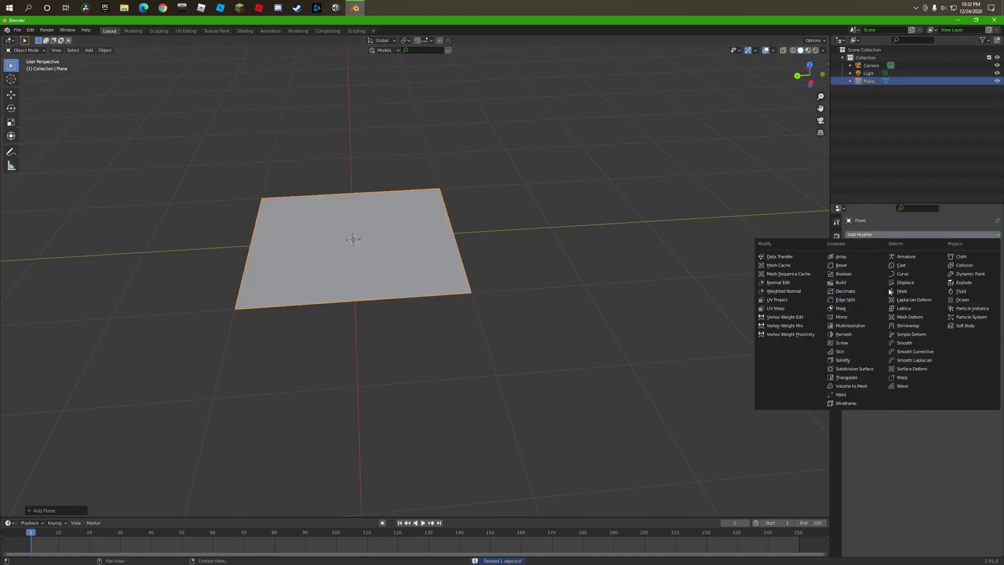
{"action": "left_click", "coordinate": [864, 368]}
{"action": "key", "text": "Tab"}
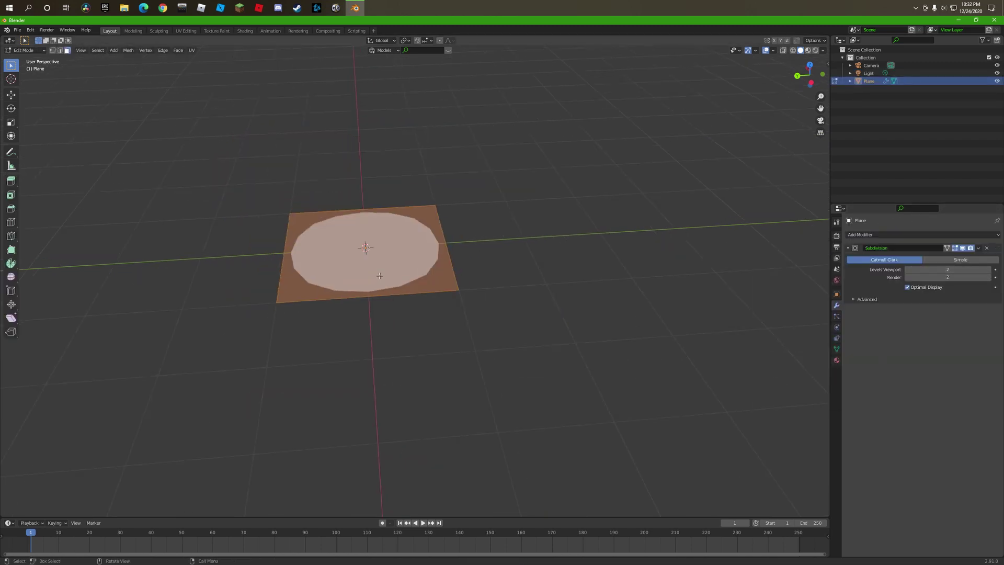
{"action": "mouse_move", "coordinate": [366, 261]}
{"action": "middle_mouse_down"}
{"action": "mouse_move", "coordinate": [400, 360]}
{"action": "mouse_move", "coordinate": [369, 298]}
{"action": "middle_mouse_up"}
{"action": "key", "text": "e"}
{"action": "left_click", "coordinate": [400, 360]}
Add an edge loop, extrude a side face outward, and enlarge a second loop
{"action": "key", "text": "ctrl+r"}
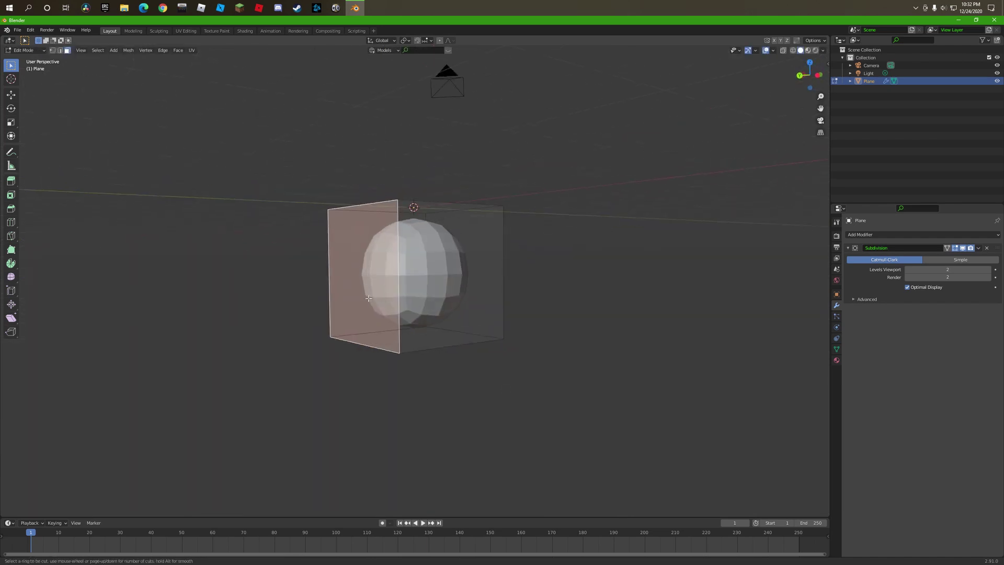
{"action": "left_click", "coordinate": [414, 280]}
{"action": "key", "text": "e"}
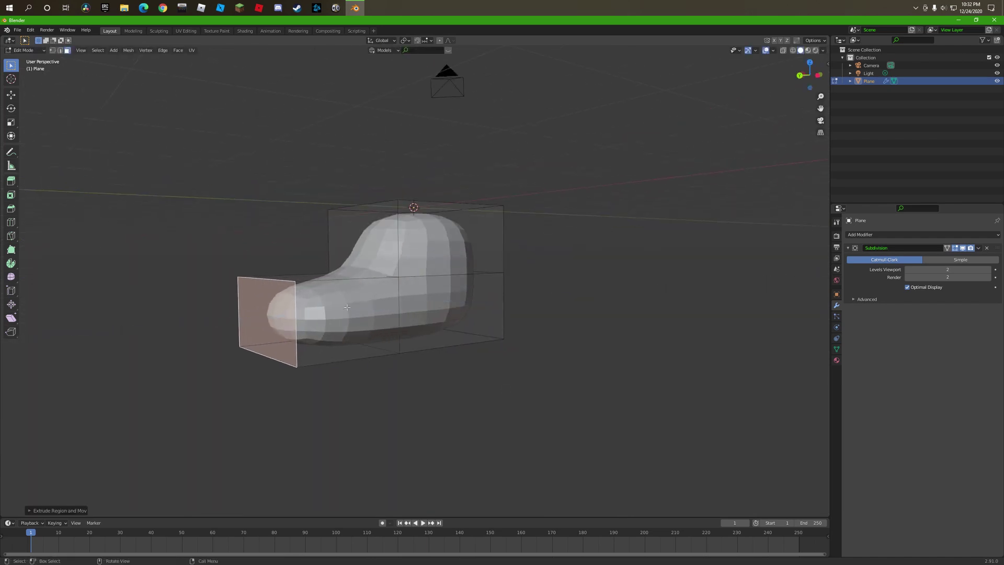
{"action": "left_click", "coordinate": [293, 335]}
{"action": "key", "text": "ctrl+r"}
{"action": "mouse_move", "coordinate": [292, 334]}
{"action": "middle_mouse_down"}
{"action": "mouse_move", "coordinate": [266, 327]}
{"action": "mouse_move", "coordinate": [407, 304]}
{"action": "middle_mouse_up"}
{"action": "key", "text": "s"}
{"action": "left_click", "coordinate": [324, 309]}
Extrude an underside face downward and move it along Y under the model's middle
{"action": "mouse_move", "coordinate": [498, 434]}
{"action": "middle_mouse_down"}
{"action": "mouse_move", "coordinate": [387, 340]}
{"action": "mouse_move", "coordinate": [387, 293]}
{"action": "middle_mouse_up"}
{"action": "left_click", "coordinate": [387, 293]}
{"action": "key", "text": "e"}
{"action": "left_click", "coordinate": [423, 330]}
{"action": "mouse_move", "coordinate": [424, 331]}
{"action": "middle_mouse_down"}
{"action": "mouse_move", "coordinate": [399, 358]}
{"action": "mouse_move", "coordinate": [551, 342]}
{"action": "mouse_move", "coordinate": [489, 329]}
{"action": "middle_mouse_up"}
{"action": "key", "text": "g"}
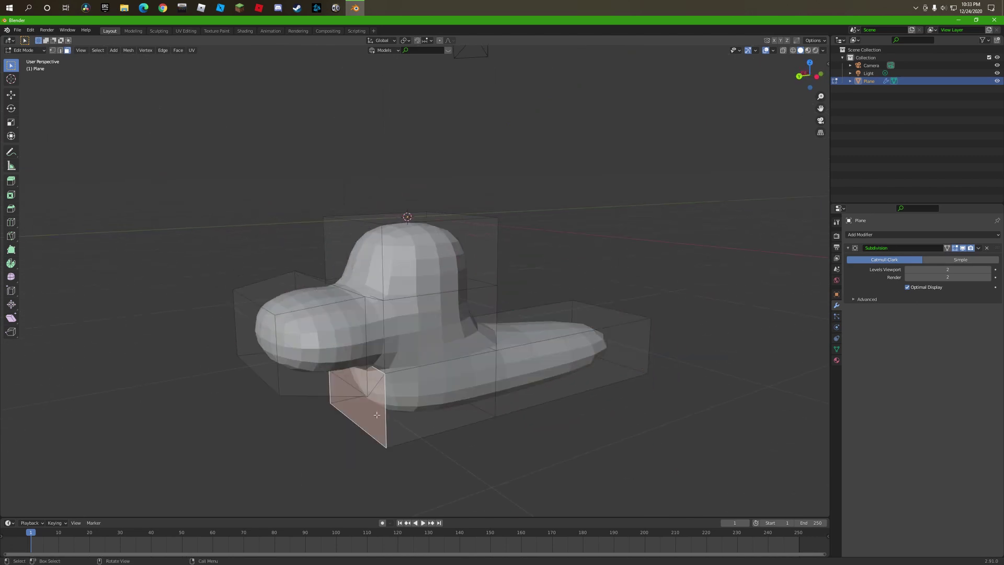
{"action": "key", "text": "y"}
{"action": "left_click", "coordinate": [348, 465]}
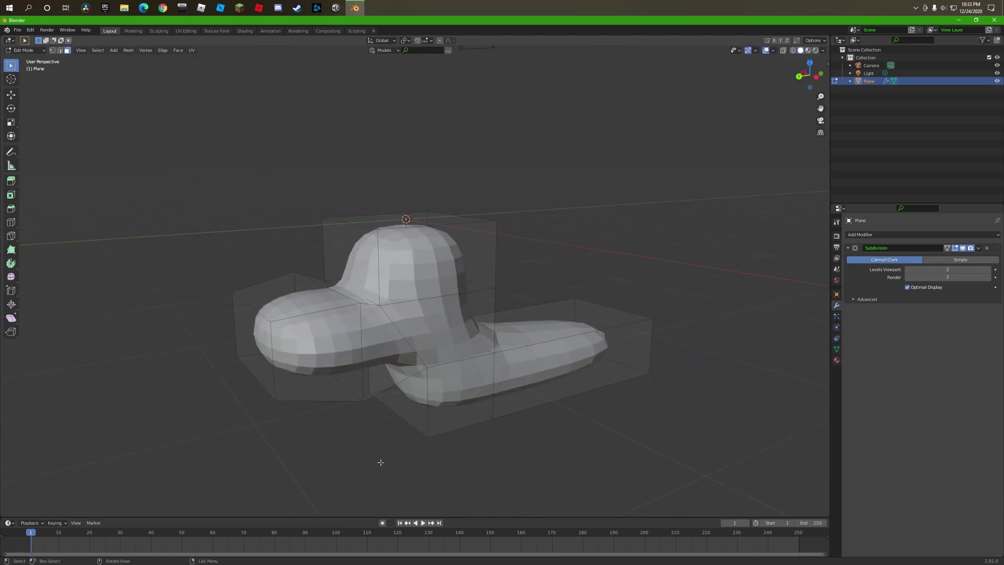
{"action": "middle_click_drag", "start_coordinate": [376, 464], "coordinate": [439, 367]}
{"action": "mouse_move", "coordinate": [467, 306]}
{"action": "middle_mouse_down"}
{"action": "mouse_move", "coordinate": [419, 308]}
{"action": "mouse_move", "coordinate": [461, 291]}
{"action": "mouse_move", "coordinate": [463, 246]}
{"action": "middle_mouse_up"}
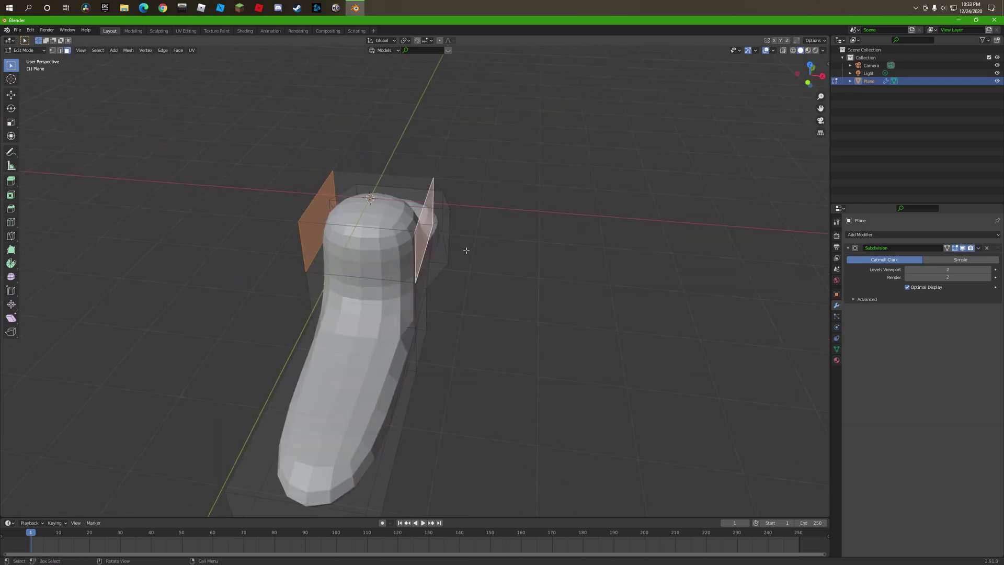
Extrude the top face, widen it along X and flatten it along Z
{"action": "key", "text": "e"}
{"action": "key", "text": "s"}
{"action": "key", "text": "x"}
{"action": "left_click", "coordinate": [549, 250]}
{"action": "key", "text": "s"}
{"action": "key", "text": "y"}
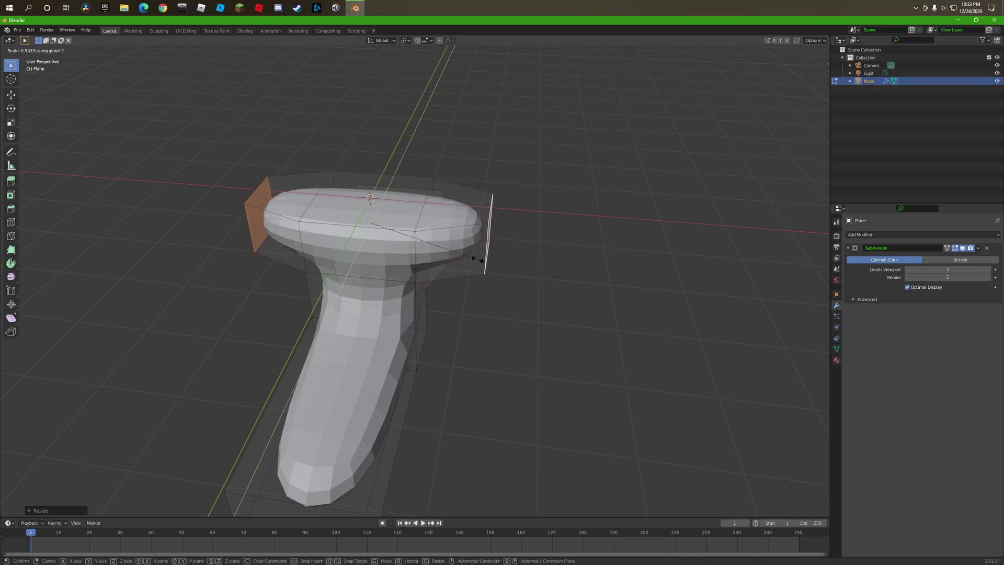
{"action": "key", "text": "z"}
{"action": "left_click", "coordinate": [475, 239]}
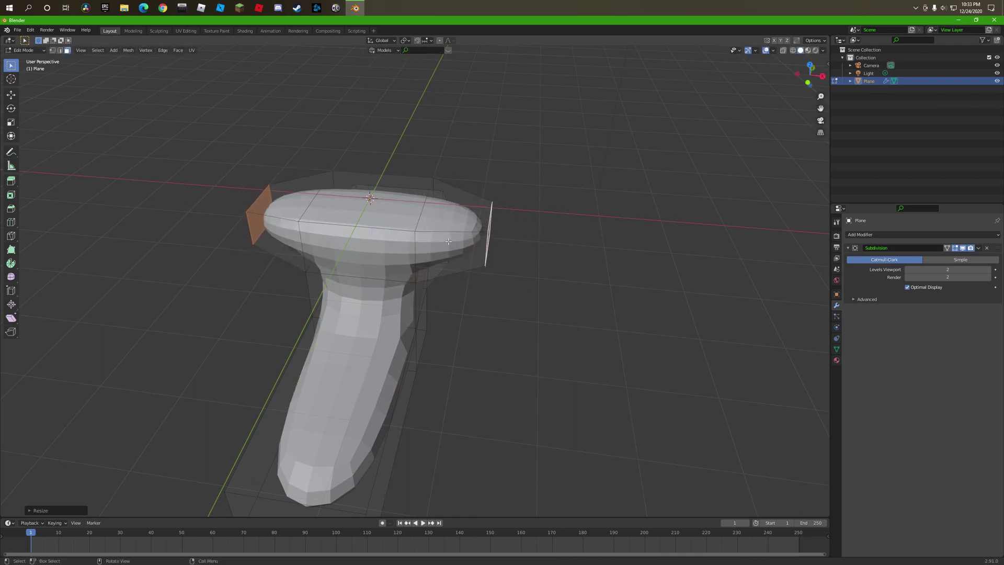
Raise the new top section along Z and narrow it slightly along X
{"action": "key", "text": "g"}
{"action": "key", "text": "z"}
{"action": "left_click", "coordinate": [473, 220]}
{"action": "mouse_move", "coordinate": [473, 219]}
{"action": "middle_mouse_down"}
{"action": "mouse_move", "coordinate": [296, 247]}
{"action": "mouse_move", "coordinate": [311, 340]}
{"action": "mouse_move", "coordinate": [418, 379]}
{"action": "mouse_move", "coordinate": [654, 348]}
{"action": "mouse_move", "coordinate": [373, 354]}
{"action": "middle_mouse_up"}
{"action": "key", "text": "s"}
{"action": "key", "text": "x"}
{"action": "left_click", "coordinate": [313, 250]}
Leave and re-enter Edit Mode, then select the front face of the snout
{"action": "key", "text": "Tab"}
{"action": "left_click", "coordinate": [418, 379]}
{"action": "key", "text": "Tab"}
{"action": "left_click", "coordinate": [373, 354]}
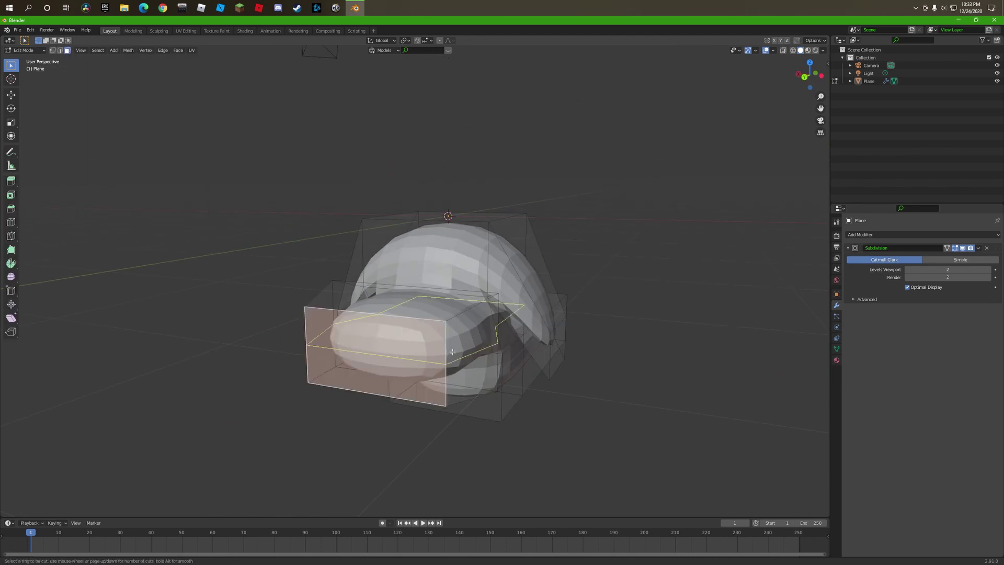
Subdivide the front snout face and adjust its number of cuts
{"action": "right_click", "coordinate": [334, 349]}
{"action": "left_click", "coordinate": [364, 366]}
{"action": "left_click", "coordinate": [44, 511]}
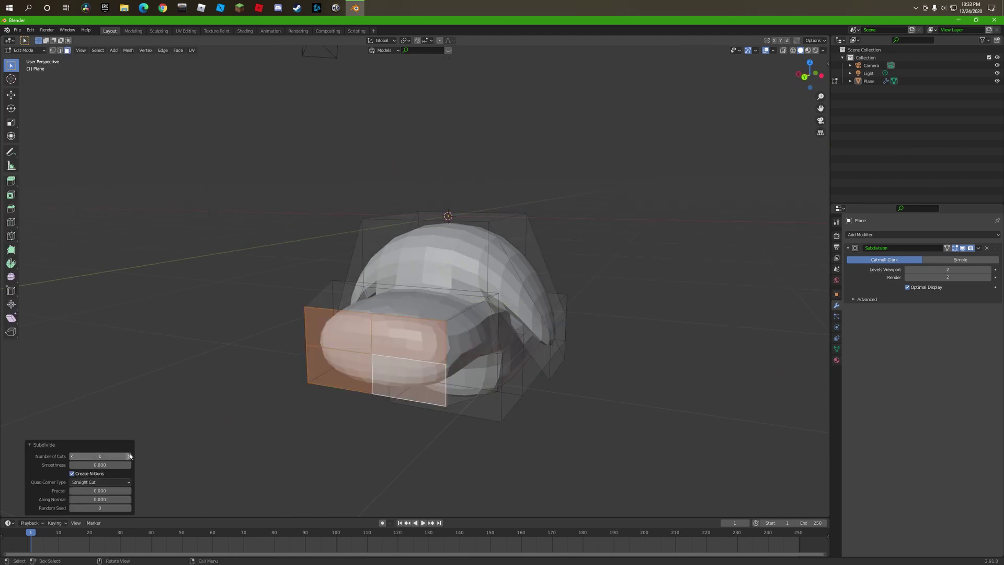
{"action": "left_click", "coordinate": [78, 475]}
{"action": "left_click", "coordinate": [32, 510]}
{"action": "middle_click_drag", "start_coordinate": [314, 366], "coordinate": [427, 361]}
Redo the subdivision with Quad Corner Type set to Inner Vert
{"action": "key", "text": "ctrl+z"}
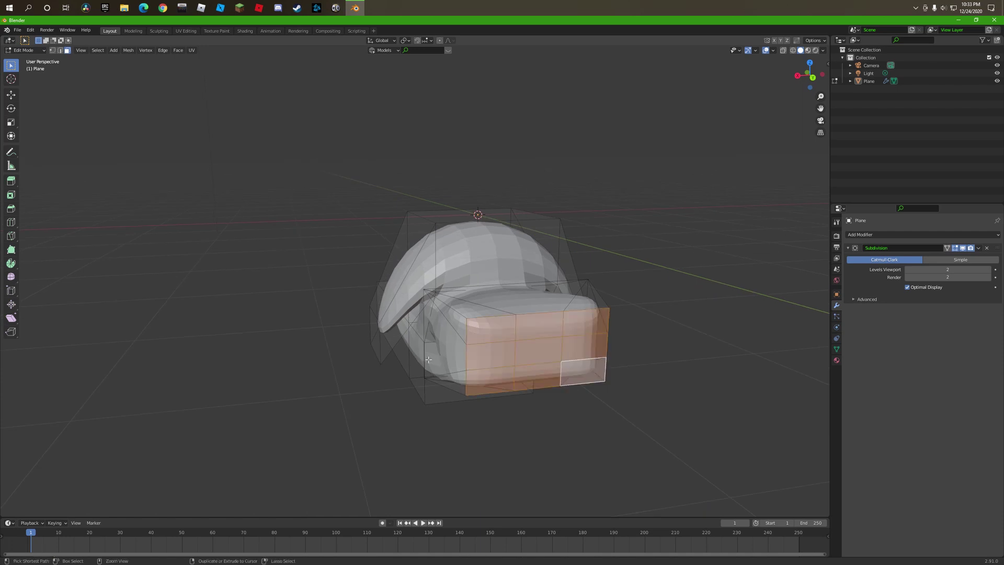
{"action": "key", "text": "ctrl+shift+z"}
{"action": "middle_click_drag", "start_coordinate": [192, 467], "coordinate": [131, 487]}
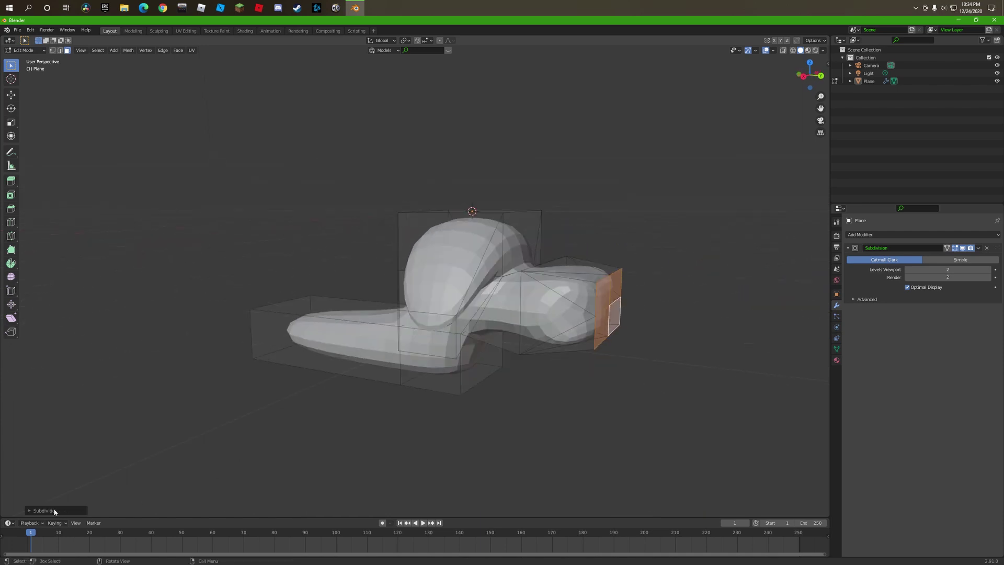
{"action": "left_click", "coordinate": [44, 510]}
{"action": "left_click", "coordinate": [77, 473]}
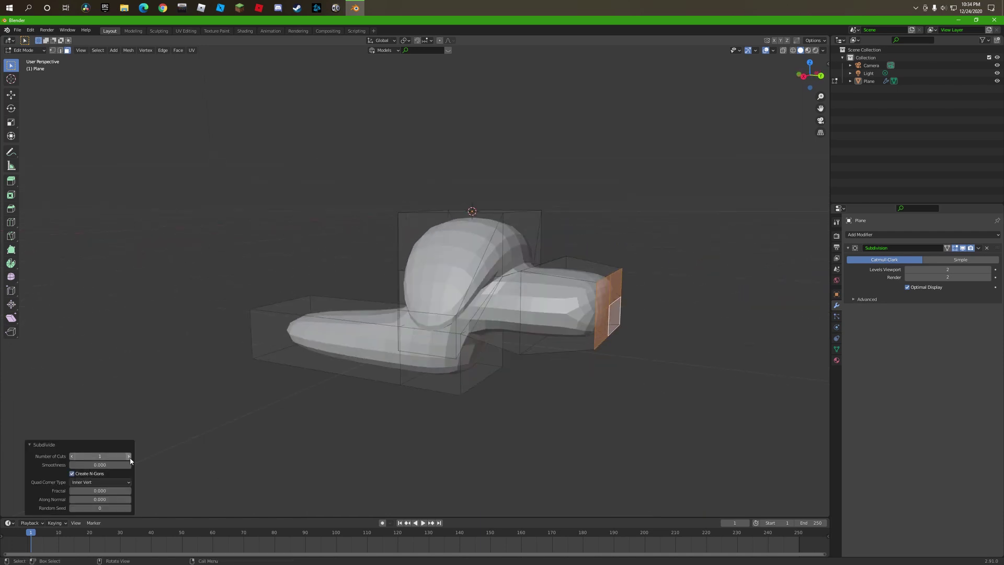
Extrude the centre front face outward into a small rounded nose bump
{"action": "mouse_move", "coordinate": [173, 439]}
{"action": "middle_mouse_down"}
{"action": "mouse_move", "coordinate": [331, 376]}
{"action": "mouse_move", "coordinate": [357, 379]}
{"action": "middle_mouse_up"}
{"action": "key", "text": "e"}
{"action": "left_click", "coordinate": [287, 390]}
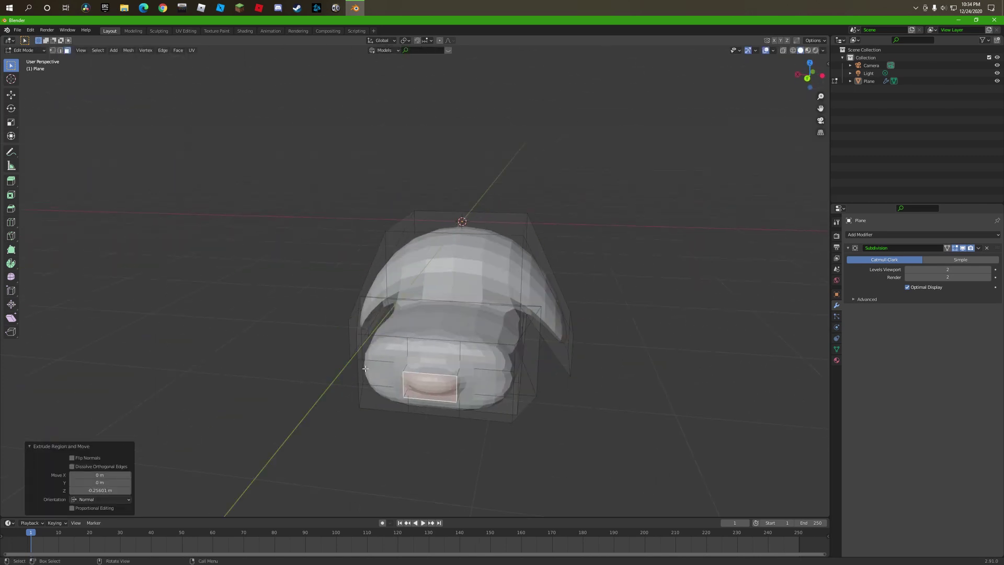
{"action": "left_click", "coordinate": [408, 359]}
Undo the last change and shrink the selected head face to about half size
{"action": "middle_click_drag", "start_coordinate": [271, 395], "coordinate": [411, 299]}
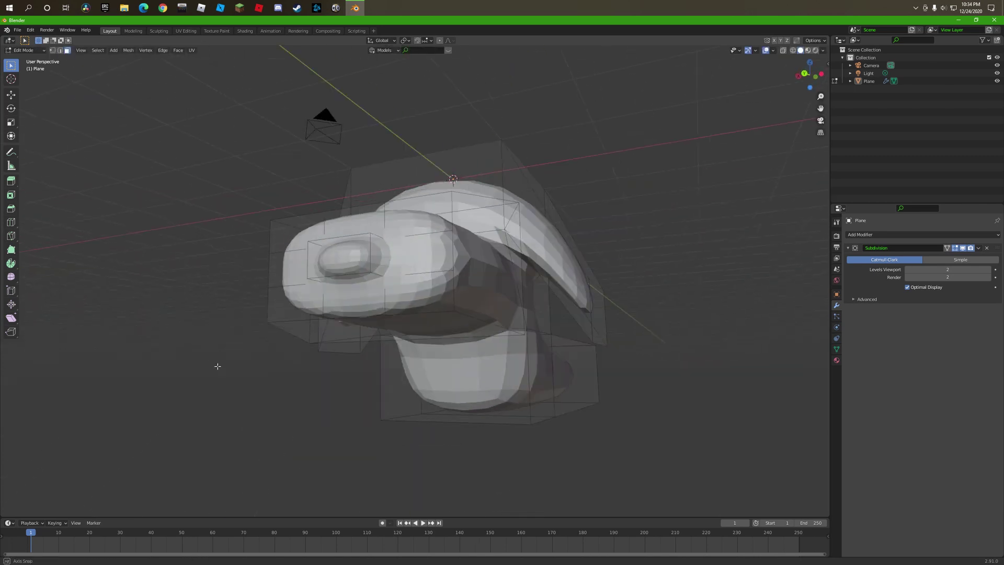
{"action": "key", "text": "ctrl+z"}
{"action": "key", "text": "ctrl+z"}
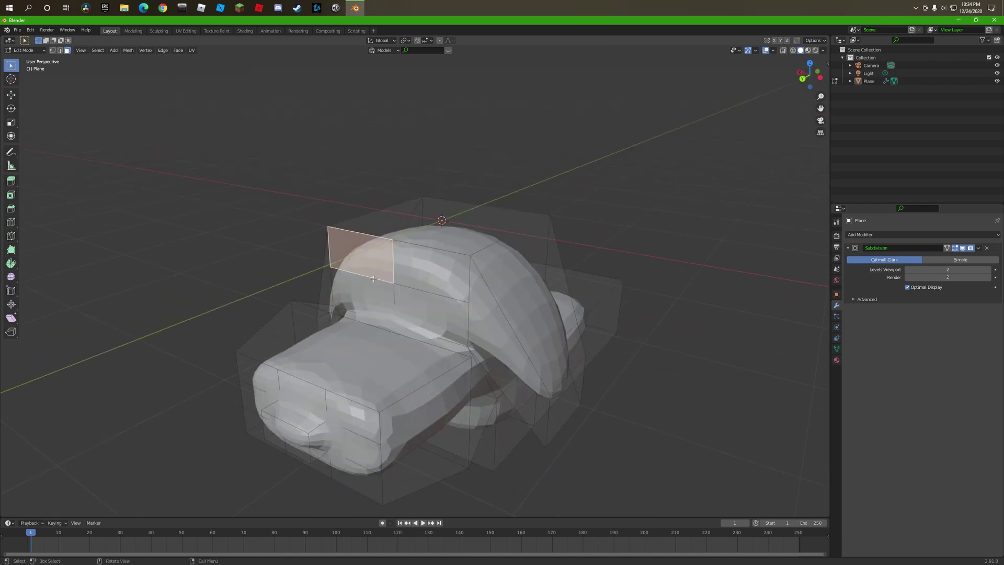
{"action": "key", "text": "s"}
{"action": "left_click", "coordinate": [430, 283]}
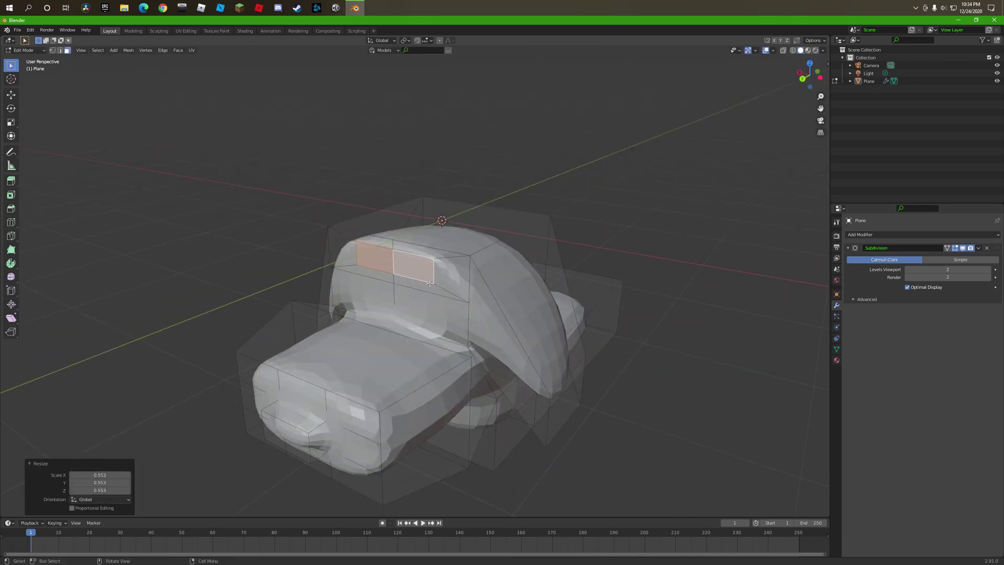
Add centred edge loops across the dog's head
{"action": "left_click", "coordinate": [384, 265]}
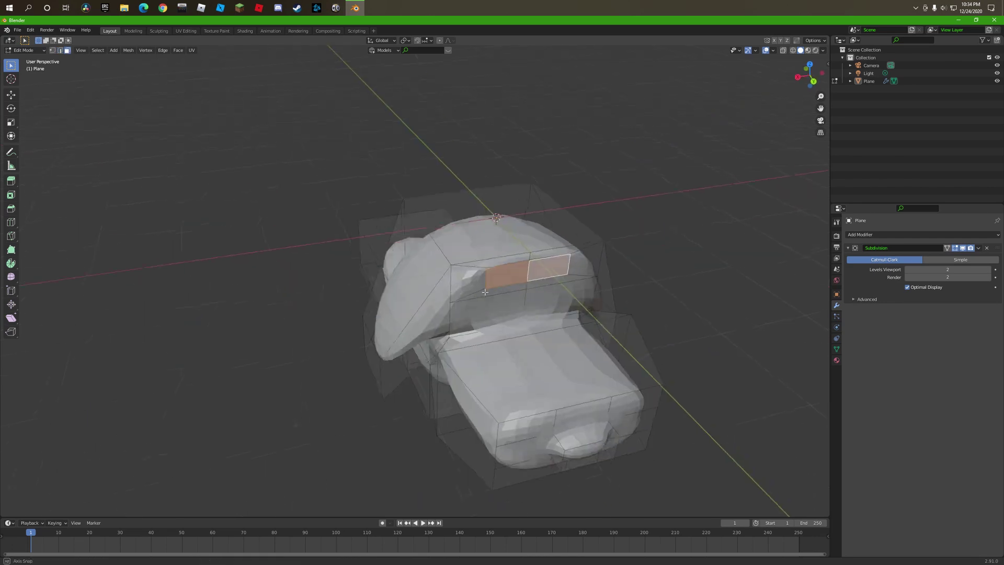
{"action": "mouse_move", "coordinate": [384, 265]}
{"action": "middle_mouse_down"}
{"action": "mouse_move", "coordinate": [521, 199]}
{"action": "mouse_move", "coordinate": [557, 253]}
{"action": "middle_mouse_up"}
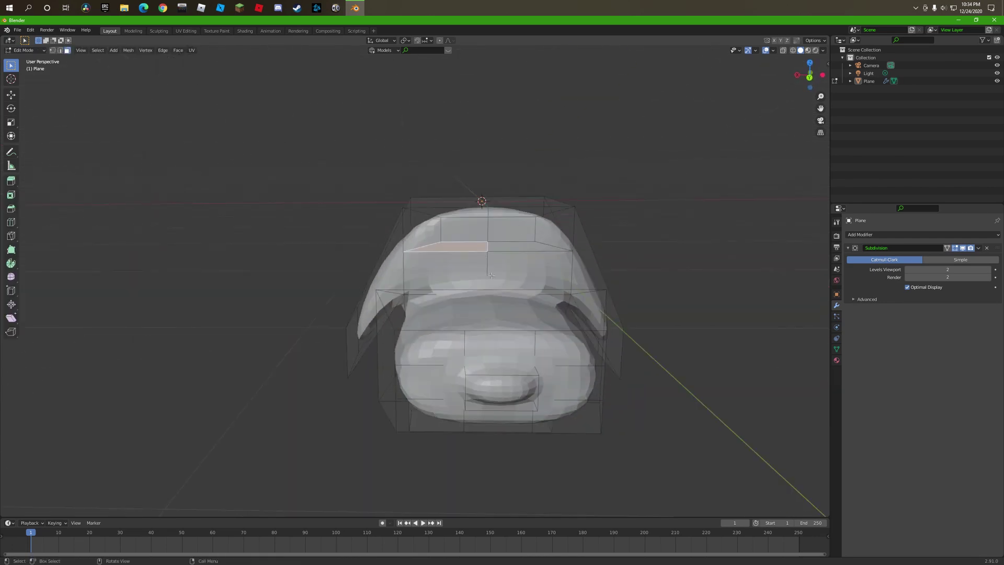
{"action": "left_click", "coordinate": [519, 262]}
{"action": "right_click", "coordinate": [517, 261]}
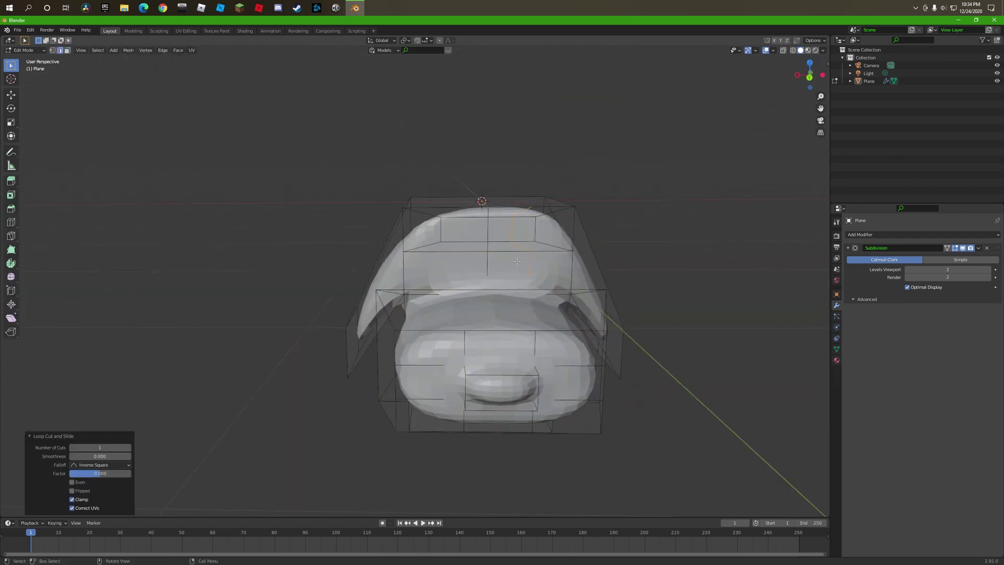
{"action": "key", "text": "ctrl+z"}
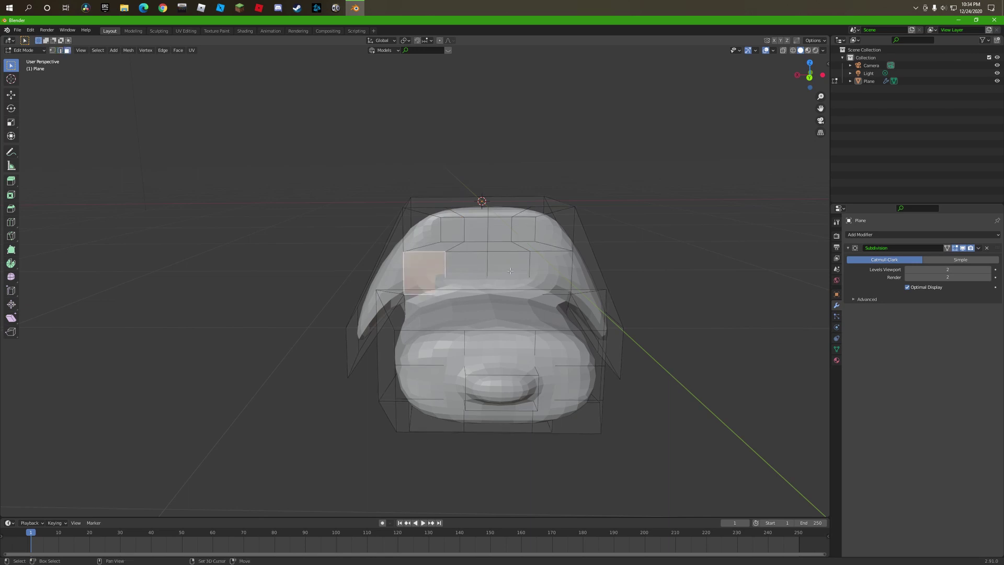
Extrude two side faces of the head outward into ear-like sections, then return to Object Mode
{"action": "left_click", "coordinate": [560, 265], "text": "shift"}
{"action": "key", "text": "e"}
{"action": "key", "text": "Escape"}
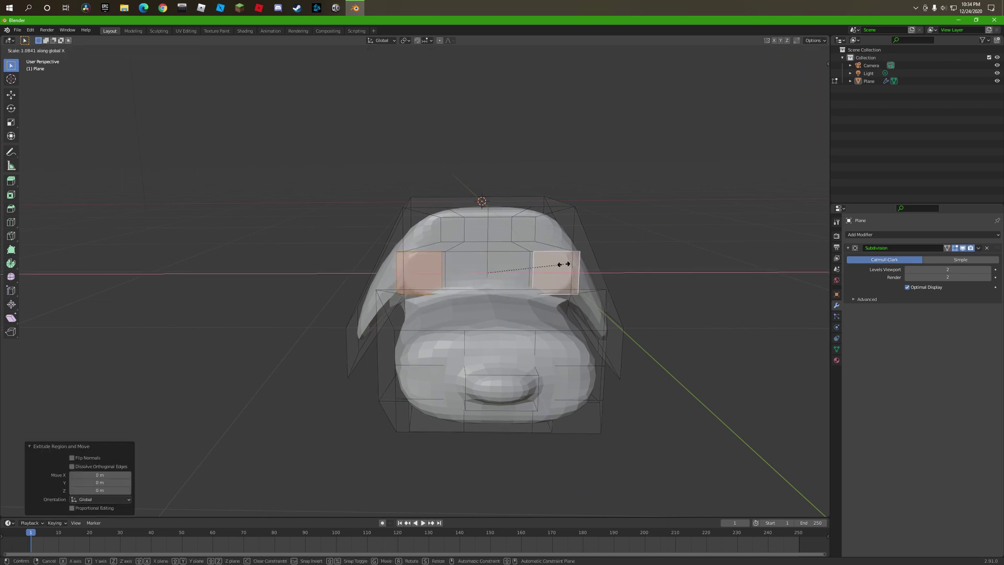
{"action": "key", "text": "Escape"}
{"action": "mouse_move", "coordinate": [243, 384]}
{"action": "middle_mouse_down"}
{"action": "mouse_move", "coordinate": [351, 407]}
{"action": "mouse_move", "coordinate": [331, 385]}
{"action": "mouse_move", "coordinate": [275, 377]}
{"action": "mouse_move", "coordinate": [538, 336]}
{"action": "middle_mouse_up"}
{"action": "key", "text": "g"}
{"action": "key", "text": "Escape"}
{"action": "key", "text": "Tab"}
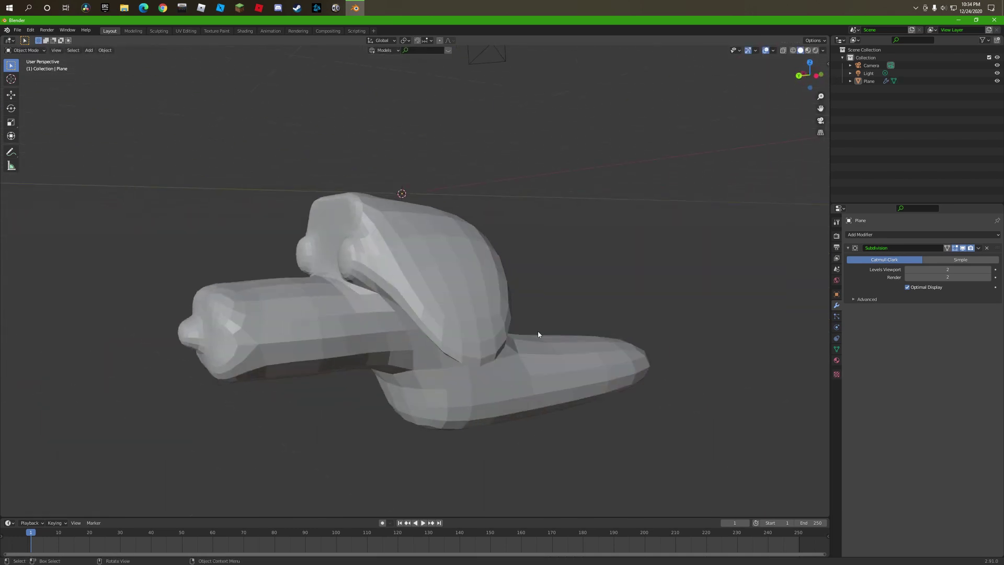
Apply Shade Smooth to the dog model
{"action": "right_click", "coordinate": [413, 361]}
{"action": "left_click", "coordinate": [412, 361]}
{"action": "mouse_move", "coordinate": [413, 361]}
{"action": "middle_mouse_down"}
{"action": "mouse_move", "coordinate": [517, 363]}
{"action": "mouse_move", "coordinate": [424, 422]}
{"action": "mouse_move", "coordinate": [494, 350]}
{"action": "mouse_move", "coordinate": [391, 225]}
{"action": "middle_mouse_up"}
Add two edge loops along the dog's body in Edit Mode
{"action": "key", "text": "Tab"}
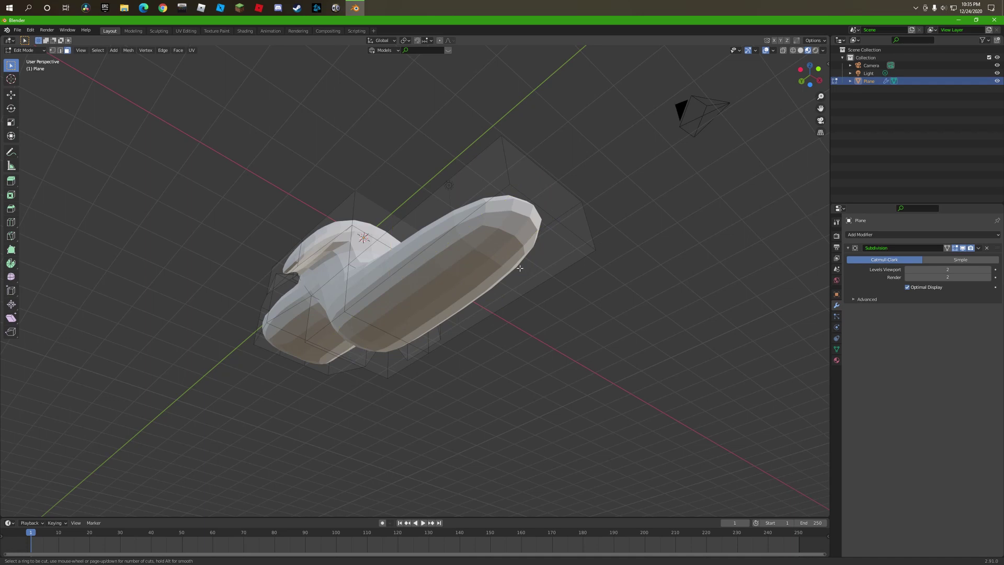
{"action": "left_click", "coordinate": [519, 268]}
{"action": "left_click", "coordinate": [535, 235]}
{"action": "mouse_move", "coordinate": [559, 225]}
{"action": "middle_mouse_down"}
{"action": "mouse_move", "coordinate": [676, 258]}
{"action": "mouse_move", "coordinate": [636, 246]}
{"action": "mouse_move", "coordinate": [399, 277]}
{"action": "mouse_move", "coordinate": [394, 321]}
{"action": "mouse_move", "coordinate": [366, 335]}
{"action": "middle_mouse_up"}
{"action": "key", "text": "Escape"}
{"action": "left_click", "coordinate": [399, 317]}
Pull four underside faces straight down along Z to form the legs
{"action": "left_click", "coordinate": [328, 341]}
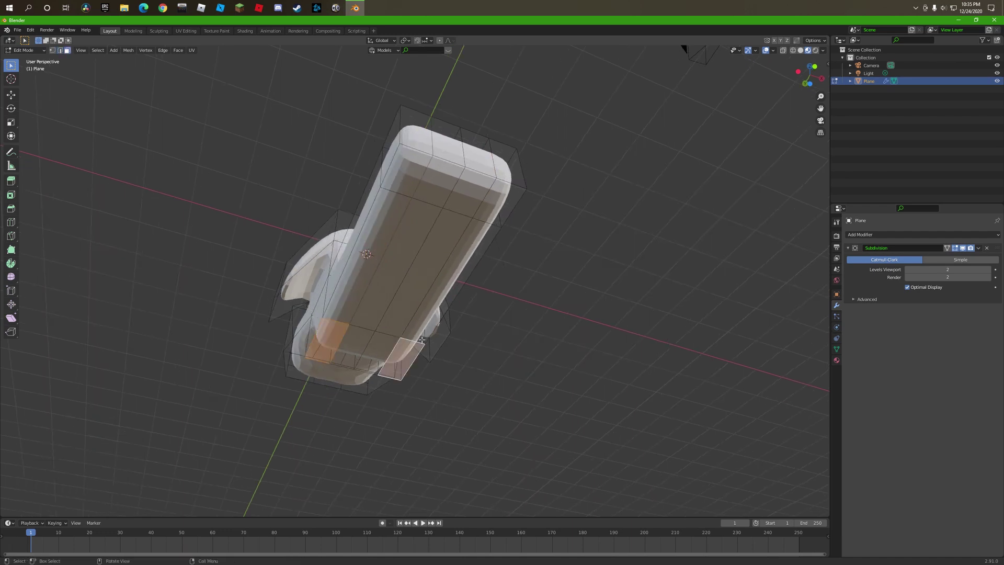
{"action": "middle_click_drag", "start_coordinate": [494, 196], "coordinate": [549, 262]}
{"action": "key", "text": "g"}
{"action": "key", "text": "z"}
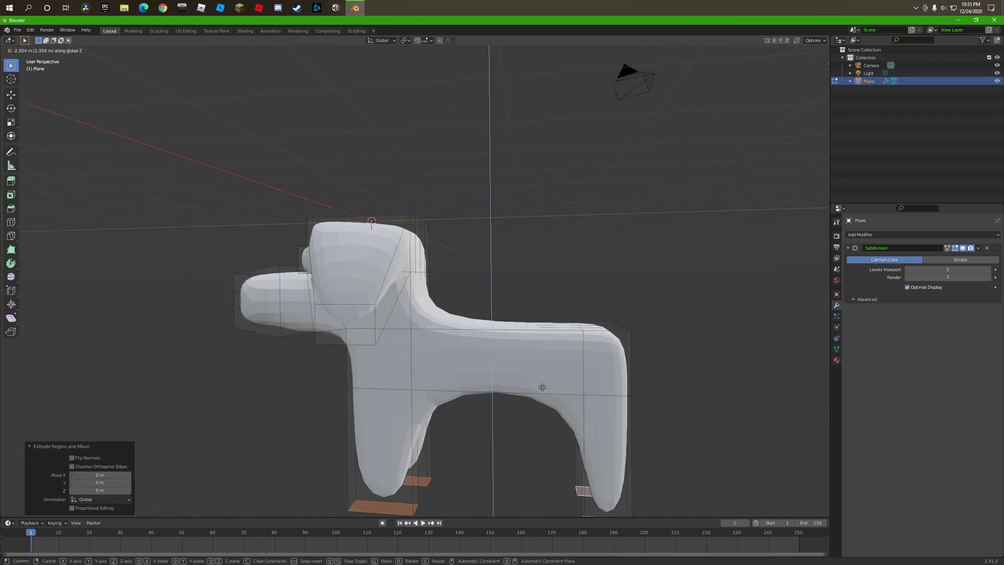
{"action": "left_click", "coordinate": [445, 430]}
{"action": "scroll", "coordinate": [443, 415], "scroll_direction": "down", "scroll_amount": 4}
{"action": "middle_click_drag", "start_coordinate": [444, 414], "coordinate": [411, 372]}
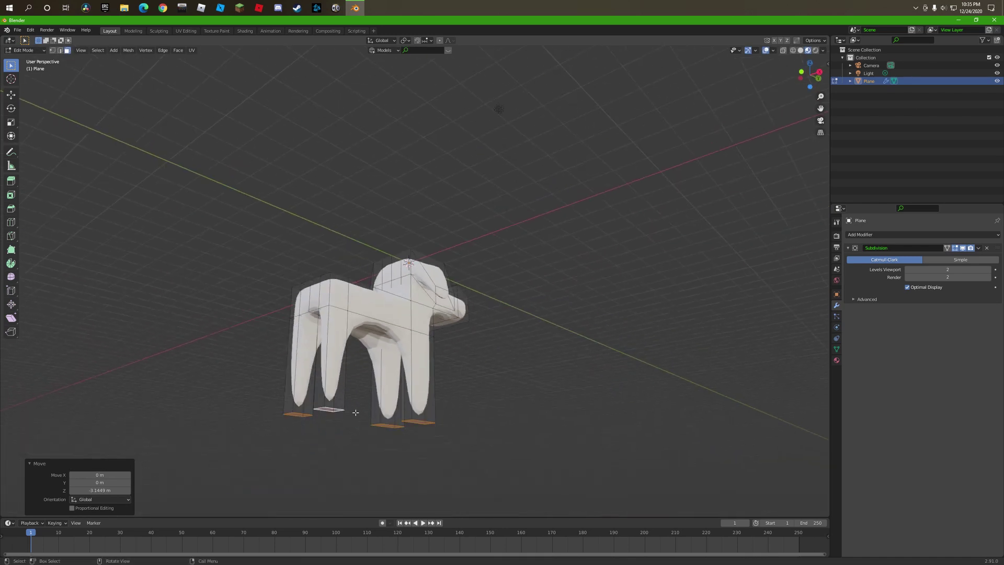
{"action": "key", "text": "ctrl+r"}
{"action": "key", "text": "ctrl+r"}
Add edge loops around the legs and move the back-leg loop vertically
{"action": "left_click", "coordinate": [412, 372]}
{"action": "right_click", "coordinate": [412, 372]}
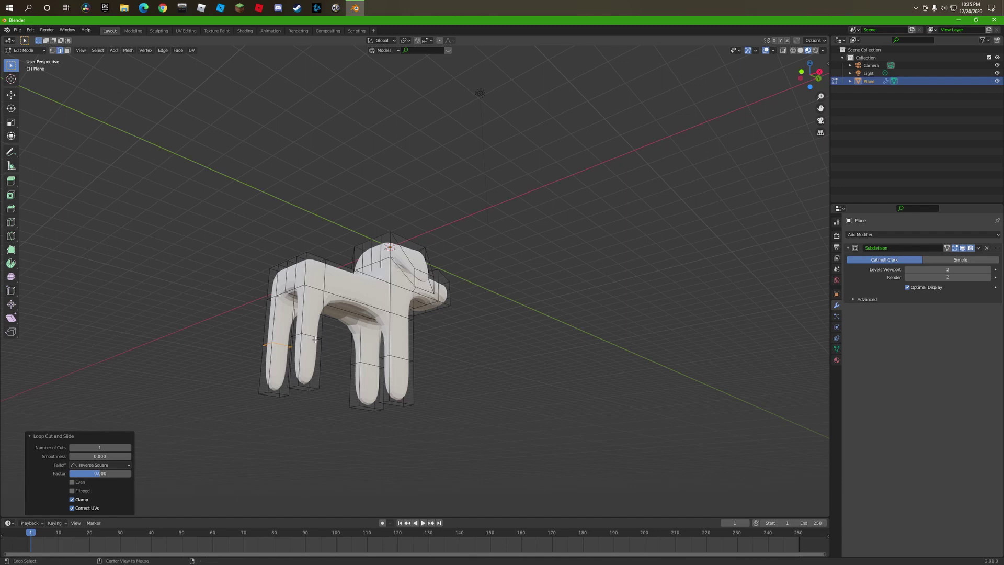
{"action": "key", "text": "ctrl+r"}
{"action": "left_click", "coordinate": [405, 359]}
{"action": "key", "text": "g"}
{"action": "key", "text": "z"}
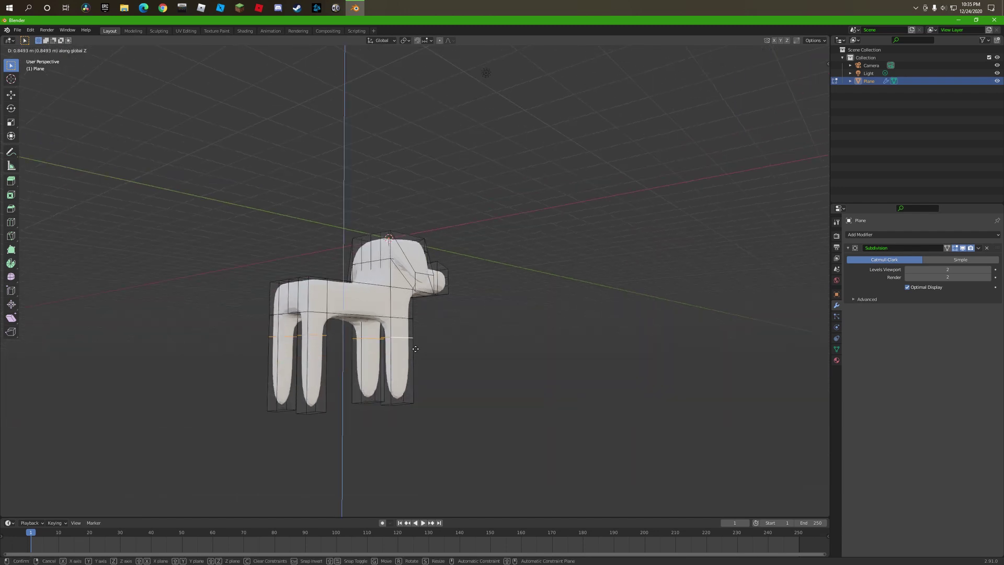
{"action": "left_click", "coordinate": [296, 390]}
Add a centred body loop and lower two underside faces along Z
{"action": "scroll", "coordinate": [295, 390], "scroll_direction": "up", "scroll_amount": 4}
{"action": "mouse_move", "coordinate": [296, 390]}
{"action": "middle_mouse_down"}
{"action": "mouse_move", "coordinate": [298, 314]}
{"action": "mouse_move", "coordinate": [330, 293]}
{"action": "middle_mouse_up"}
{"action": "key", "text": "ctrl+r"}
{"action": "left_click", "coordinate": [284, 318]}
{"action": "right_click", "coordinate": [284, 318]}
{"action": "key", "text": "3"}
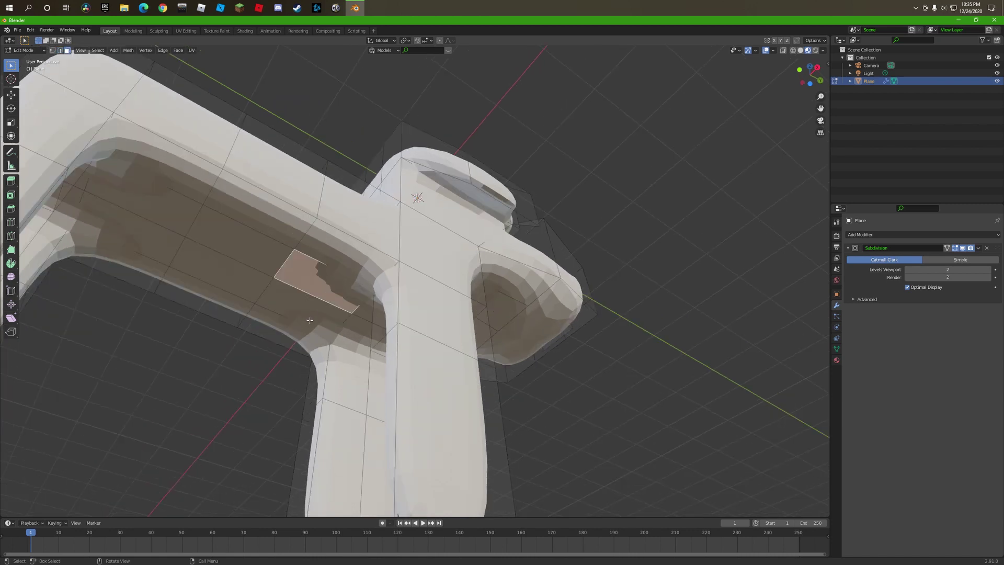
{"action": "left_click", "coordinate": [282, 329], "text": "shift"}
{"action": "key", "text": "g"}
{"action": "key", "text": "z"}
{"action": "left_click", "coordinate": [349, 284]}
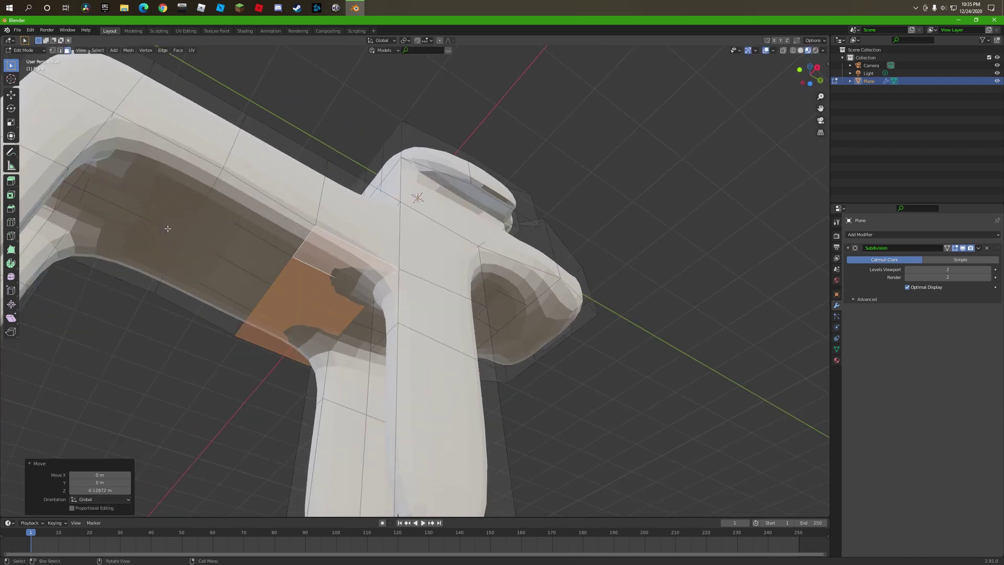
Extrude two foot faces at the bottom of the legs along Z
{"action": "mouse_move", "coordinate": [349, 284]}
{"action": "middle_mouse_down"}
{"action": "mouse_move", "coordinate": [174, 291]}
{"action": "mouse_move", "coordinate": [156, 326]}
{"action": "mouse_move", "coordinate": [165, 186]}
{"action": "mouse_move", "coordinate": [177, 262]}
{"action": "mouse_move", "coordinate": [209, 178]}
{"action": "middle_mouse_up"}
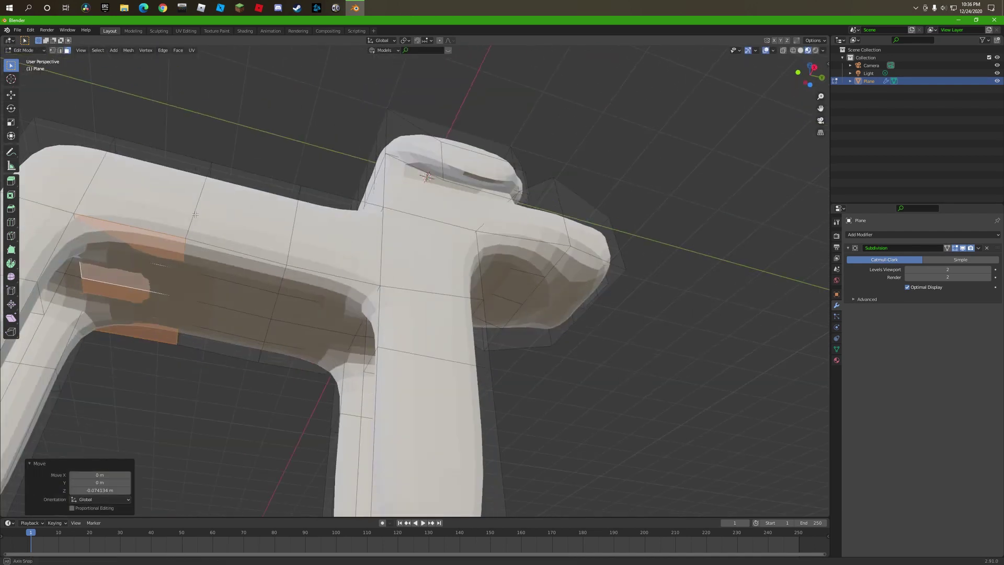
{"action": "left_click", "coordinate": [223, 292]}
{"action": "mouse_move", "coordinate": [230, 318]}
{"action": "middle_mouse_down"}
{"action": "mouse_move", "coordinate": [247, 385]}
{"action": "mouse_move", "coordinate": [365, 347]}
{"action": "mouse_move", "coordinate": [406, 431]}
{"action": "middle_mouse_up"}
{"action": "left_click", "coordinate": [211, 394], "text": "shift"}
{"action": "key", "text": "e"}
{"action": "key", "text": "z"}
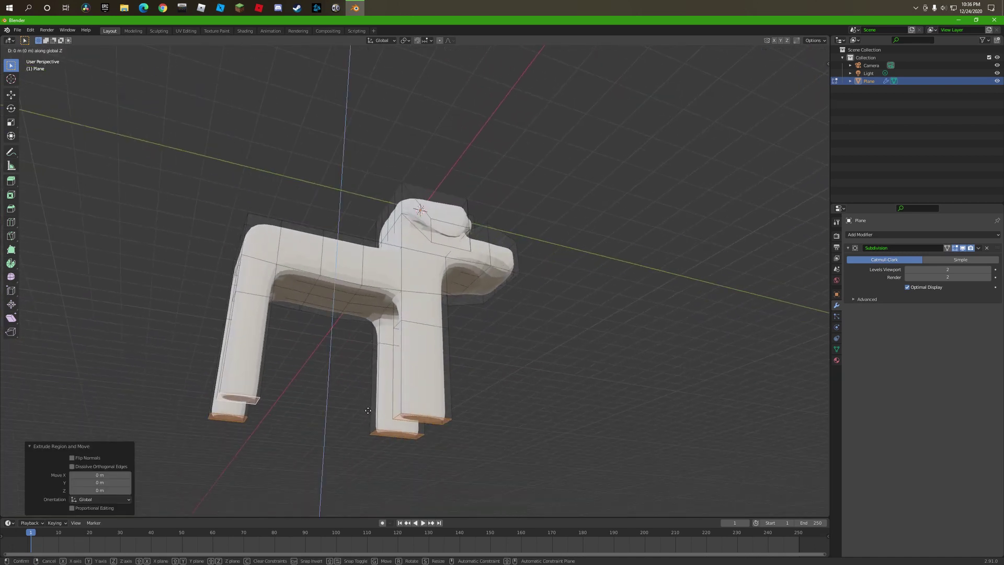
{"action": "left_click", "coordinate": [370, 425]}
Extrude a small foot face into a forward paw and lower a new loop across the foot
{"action": "middle_click_drag", "start_coordinate": [366, 421], "coordinate": [314, 438]}
{"action": "left_click", "coordinate": [310, 440]}
{"action": "key", "text": "e"}
{"action": "left_click", "coordinate": [311, 434]}
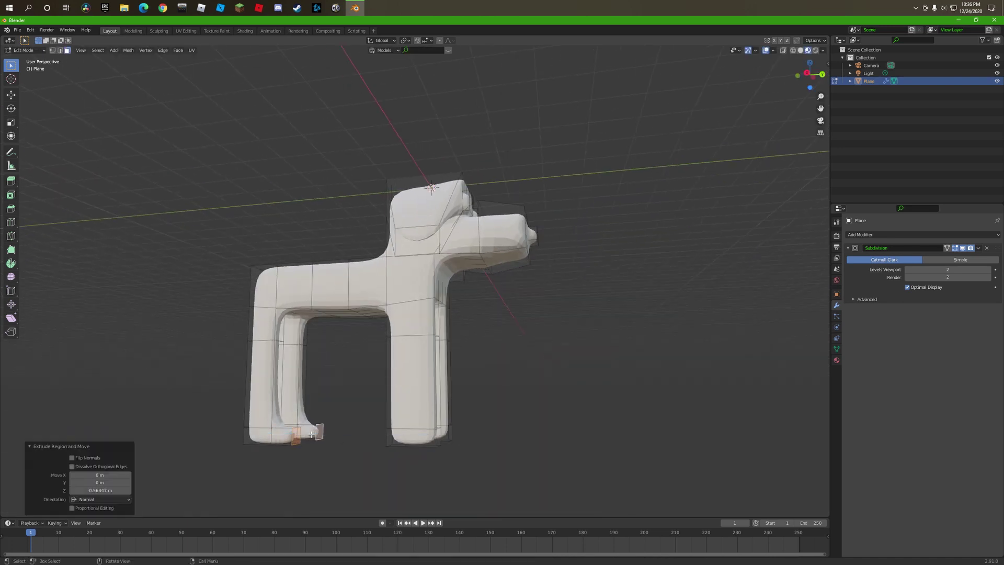
{"action": "left_click", "coordinate": [287, 426]}
{"action": "right_click", "coordinate": [287, 423]}
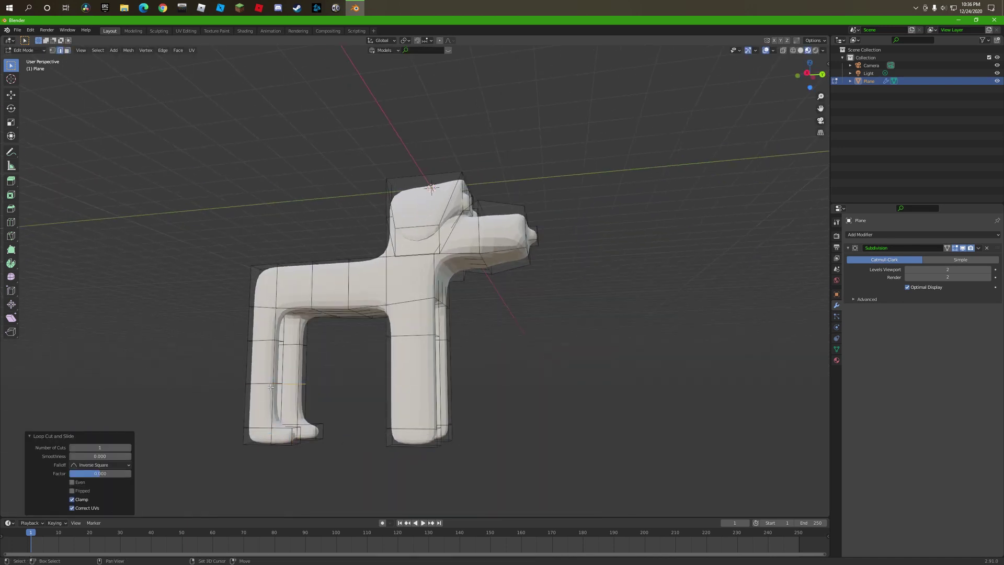
{"action": "key", "text": "g"}
{"action": "key", "text": "z"}
{"action": "left_click", "coordinate": [291, 441]}
Extrude two more leg bottom faces forward into paws
{"action": "mouse_move", "coordinate": [343, 418]}
{"action": "middle_mouse_down"}
{"action": "mouse_move", "coordinate": [307, 427]}
{"action": "mouse_move", "coordinate": [393, 442]}
{"action": "middle_mouse_up"}
{"action": "left_click", "coordinate": [394, 442], "text": "shift"}
{"action": "left_click", "coordinate": [391, 445], "text": "shift"}
{"action": "key", "text": "e"}
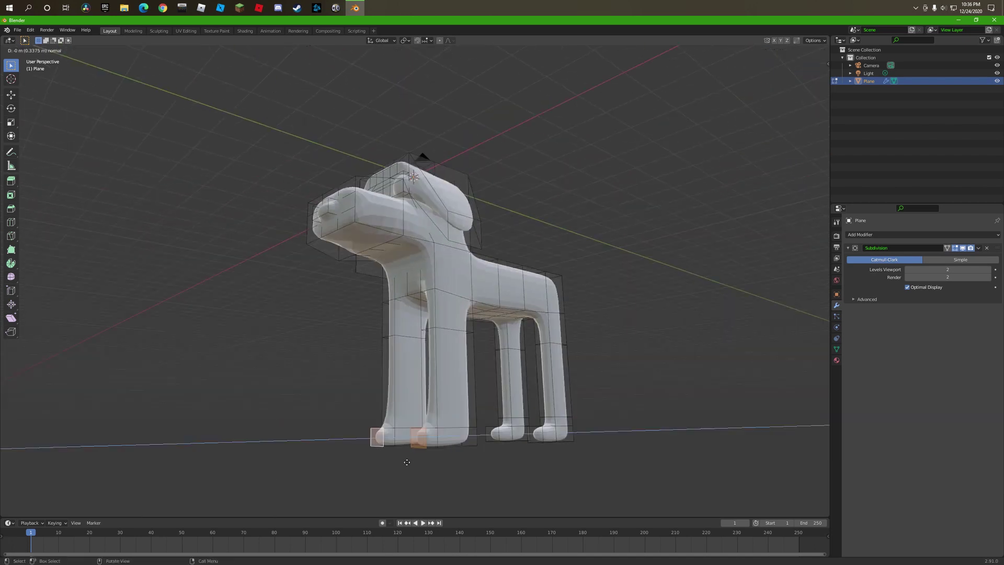
{"action": "left_click", "coordinate": [421, 440]}
Add a centred edge loop around the front leg and move it along Z
{"action": "key", "text": "ctrl+r"}
{"action": "left_click", "coordinate": [408, 390]}
{"action": "right_click", "coordinate": [407, 389]}
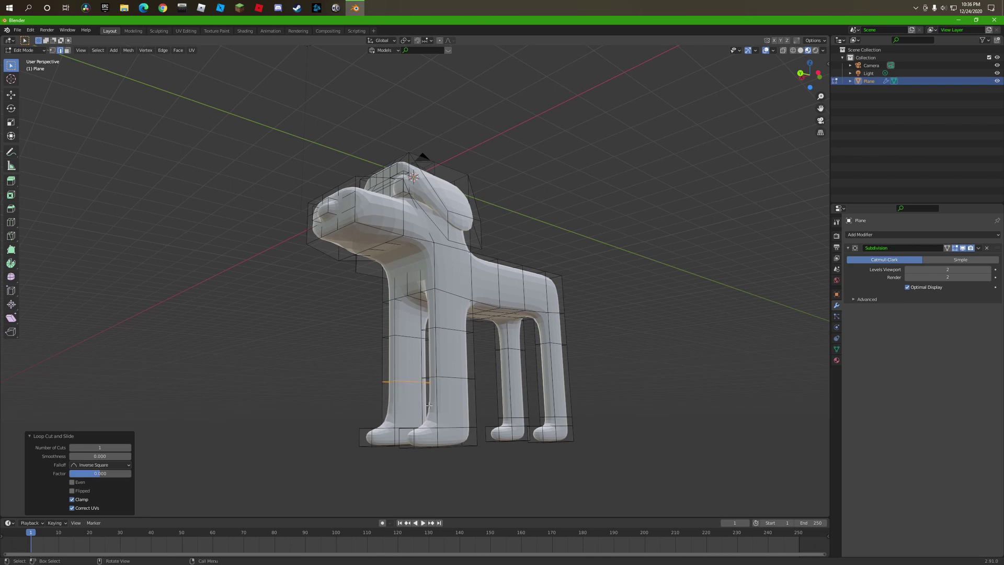
{"action": "key", "text": "g"}
{"action": "key", "text": "z"}
{"action": "left_click", "coordinate": [314, 453]}
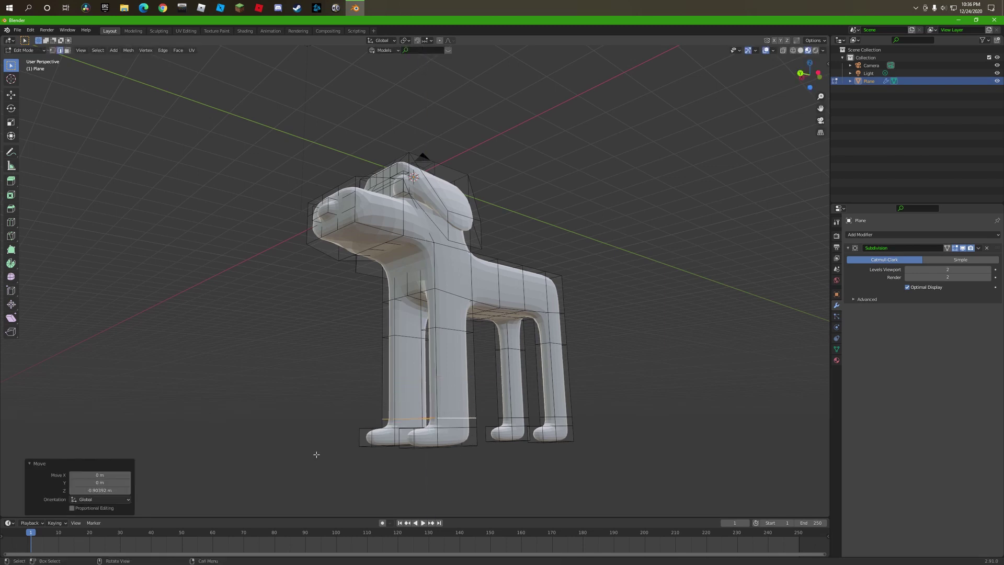
Slim the selected legs by scaling them along X and then Y
{"action": "mouse_move", "coordinate": [314, 452]}
{"action": "middle_mouse_down"}
{"action": "mouse_move", "coordinate": [284, 450]}
{"action": "mouse_move", "coordinate": [473, 441]}
{"action": "mouse_move", "coordinate": [366, 418]}
{"action": "mouse_move", "coordinate": [382, 399]}
{"action": "mouse_move", "coordinate": [510, 363]}
{"action": "mouse_move", "coordinate": [429, 368]}
{"action": "mouse_move", "coordinate": [460, 371]}
{"action": "mouse_move", "coordinate": [369, 343]}
{"action": "mouse_move", "coordinate": [330, 381]}
{"action": "mouse_move", "coordinate": [520, 363]}
{"action": "mouse_move", "coordinate": [488, 406]}
{"action": "mouse_move", "coordinate": [505, 346]}
{"action": "mouse_move", "coordinate": [421, 322]}
{"action": "mouse_move", "coordinate": [461, 341]}
{"action": "middle_mouse_up"}
{"action": "key", "text": "s"}
{"action": "key", "text": "x"}
{"action": "left_click", "coordinate": [488, 357]}
{"action": "key", "text": "s"}
{"action": "key", "text": "y"}
{"action": "left_click", "coordinate": [445, 372]}
{"action": "left_click", "coordinate": [489, 405]}
Confirm the extruded tail and scale its tip smaller
{"action": "key", "text": "2"}
{"action": "left_click", "coordinate": [515, 413]}
{"action": "key", "text": "s"}
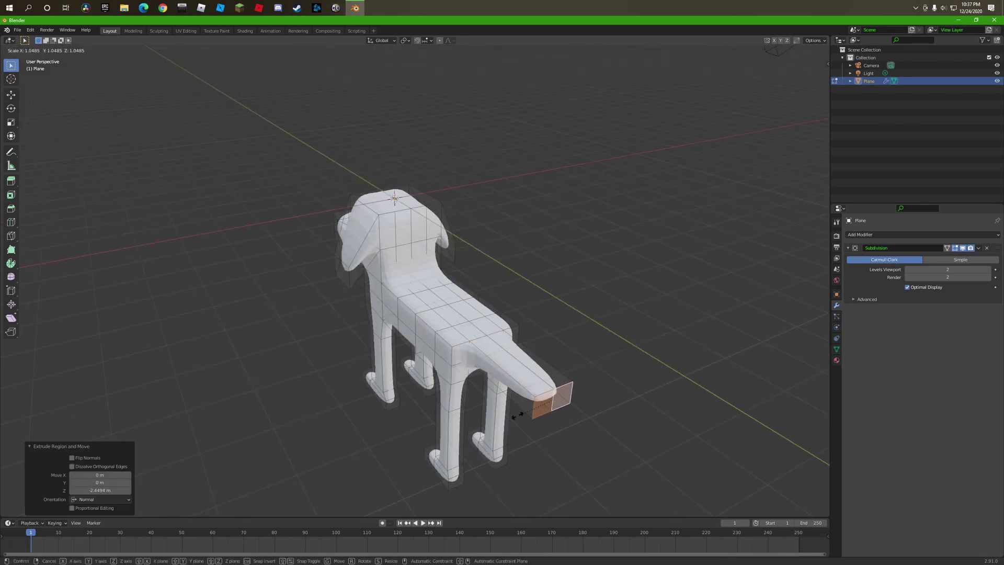
{"action": "left_click", "coordinate": [544, 412]}
Add edge loops near the tail and lower one tail loop vertically
{"action": "mouse_move", "coordinate": [544, 412]}
{"action": "middle_mouse_down"}
{"action": "mouse_move", "coordinate": [231, 335]}
{"action": "mouse_move", "coordinate": [204, 342]}
{"action": "middle_mouse_up"}
{"action": "key", "text": "ctrl+r"}
{"action": "left_click", "coordinate": [454, 386]}
{"action": "left_click", "coordinate": [446, 388]}
{"action": "scroll", "coordinate": [298, 353], "scroll_direction": "up", "scroll_amount": 4}
{"action": "key", "text": "ctrl+r"}
{"action": "right_click", "coordinate": [240, 323]}
{"action": "key", "text": "g"}
{"action": "key", "text": "z"}
{"action": "left_click", "coordinate": [97, 345]}
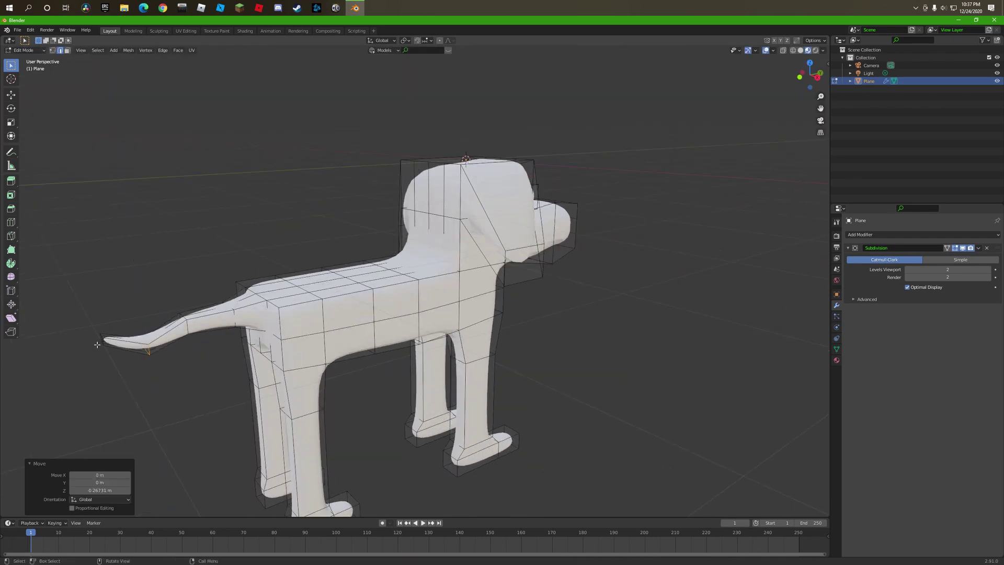
Check the tail from rear and side, then lower the selected loop along Z
{"action": "middle_click_drag", "start_coordinate": [102, 344], "coordinate": [458, 369]}
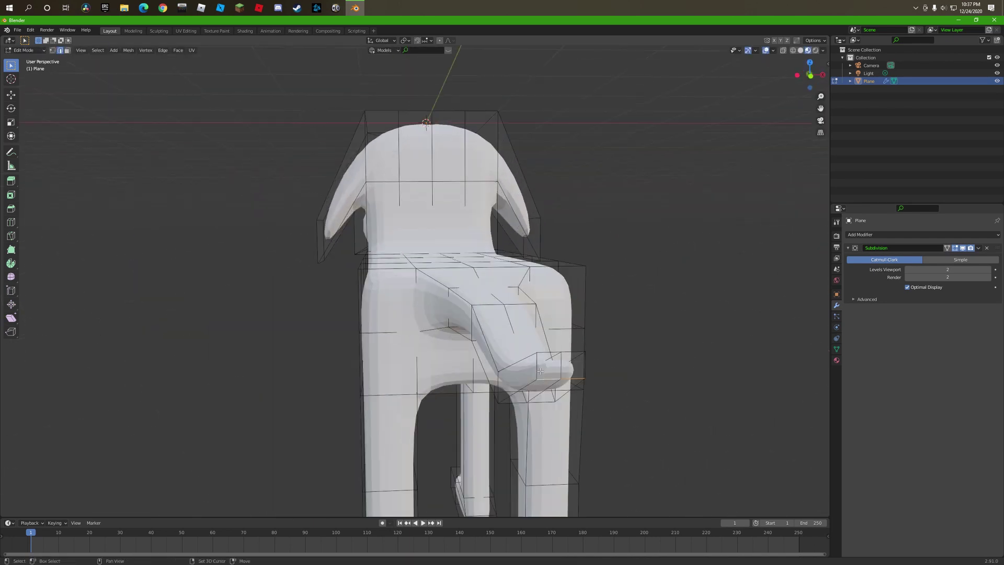
{"action": "middle_click_drag", "start_coordinate": [586, 365], "coordinate": [285, 349]}
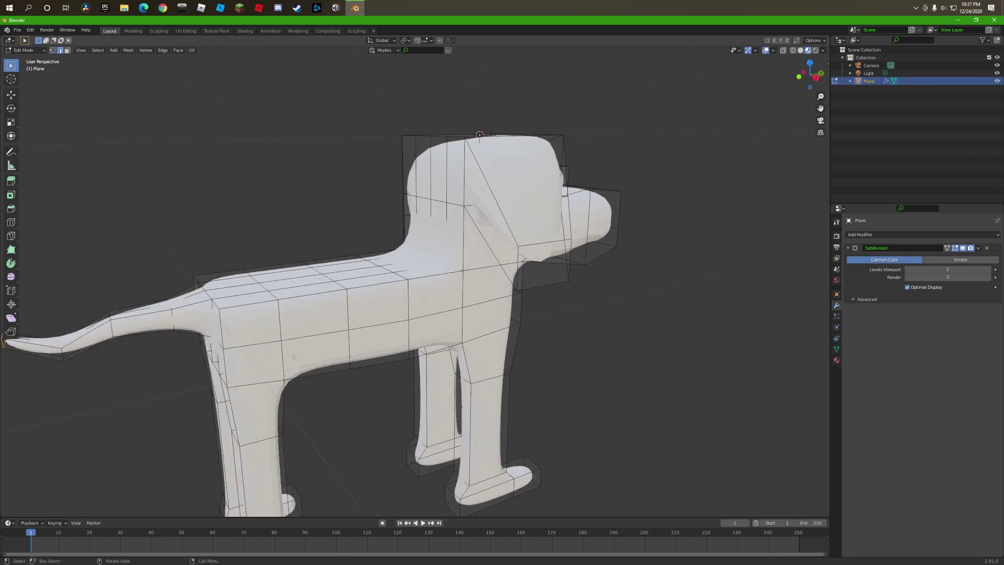
{"action": "key", "text": "z"}
{"action": "key", "text": "g"}
{"action": "key", "text": "z"}
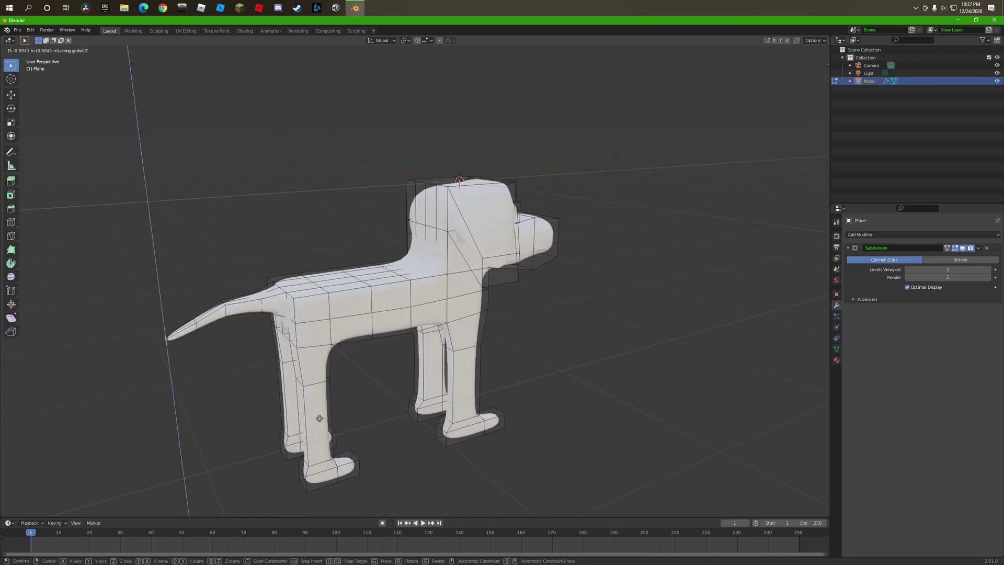
{"action": "key", "text": "Escape"}
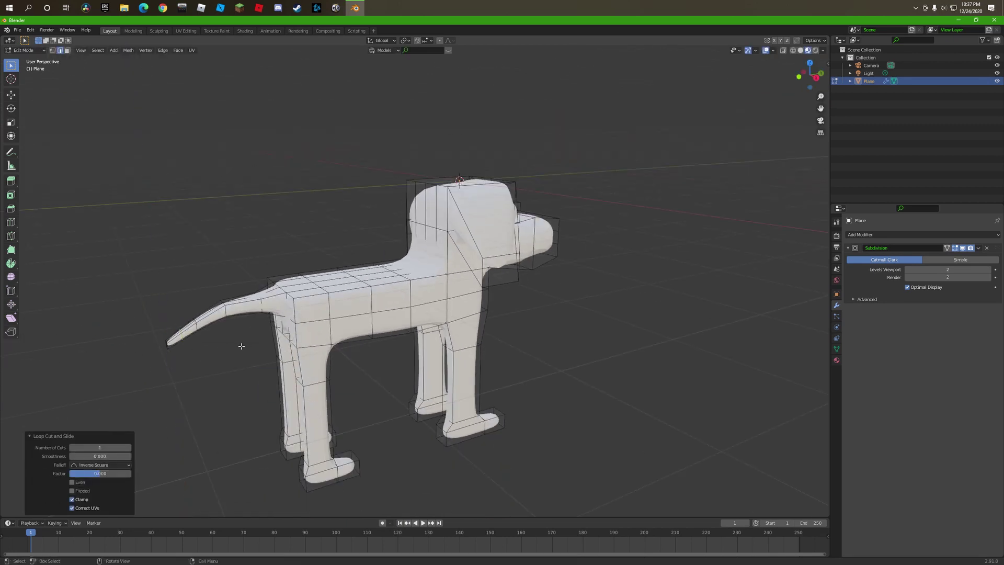
{"action": "key", "text": "g"}
{"action": "key", "text": "z"}
{"action": "left_click", "coordinate": [249, 353]}
Add a centred edge loop at the tail base and raise it slightly along Z
{"action": "middle_click_drag", "start_coordinate": [249, 353], "coordinate": [560, 339]}
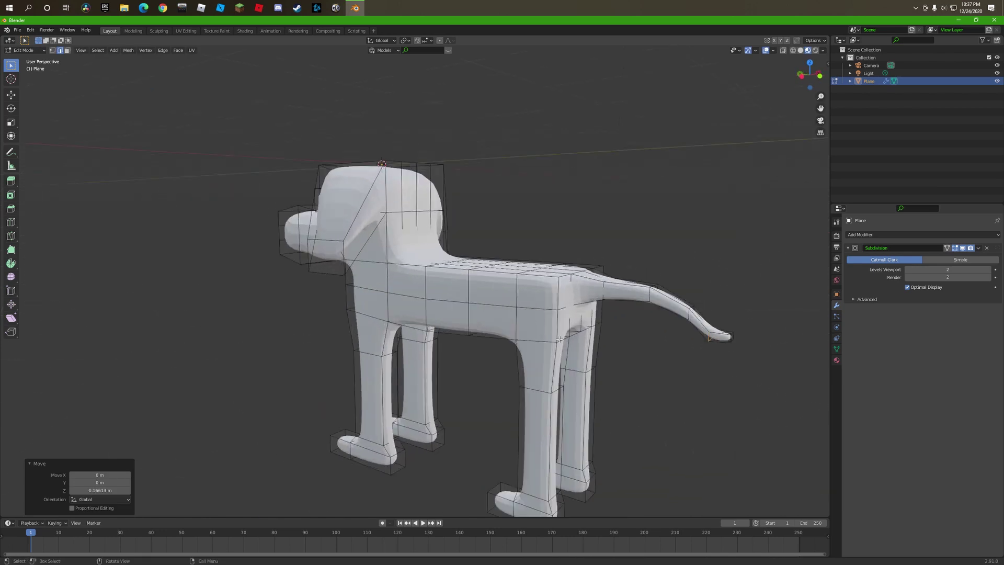
{"action": "scroll", "coordinate": [559, 339], "scroll_direction": "up", "scroll_amount": 3}
{"action": "scroll", "coordinate": [551, 304], "scroll_direction": "up", "scroll_amount": 3}
{"action": "key", "text": "ctrl+r"}
{"action": "left_click", "coordinate": [551, 304]}
{"action": "right_click", "coordinate": [550, 304]}
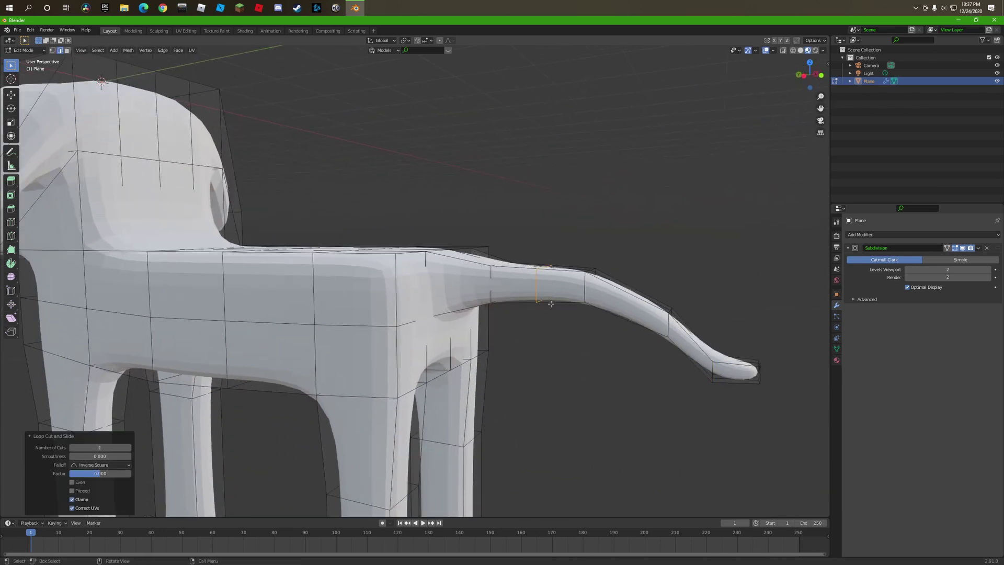
{"action": "key", "text": "g"}
{"action": "key", "text": "z"}
{"action": "left_click", "coordinate": [549, 297]}
Select another tail edge loop and raise it along Z to curve the tail upward
{"action": "key", "text": "ctrl+r"}
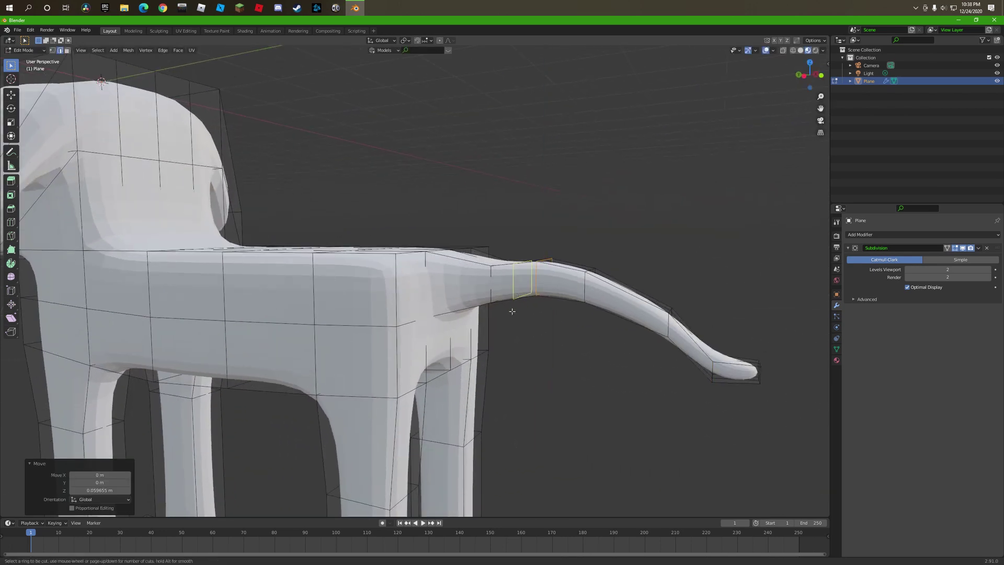
{"action": "middle_click_drag", "start_coordinate": [495, 296], "coordinate": [456, 317]}
{"action": "mouse_move", "coordinate": [307, 358]}
{"action": "middle_mouse_down"}
{"action": "mouse_move", "coordinate": [573, 291]}
{"action": "mouse_move", "coordinate": [572, 269]}
{"action": "middle_mouse_up"}
{"action": "mouse_move", "coordinate": [547, 309]}
{"action": "middle_mouse_down"}
{"action": "mouse_move", "coordinate": [430, 394]}
{"action": "mouse_move", "coordinate": [578, 321]}
{"action": "mouse_move", "coordinate": [554, 334]}
{"action": "middle_mouse_up"}
{"action": "scroll", "coordinate": [578, 321], "scroll_direction": "up", "scroll_amount": 4}
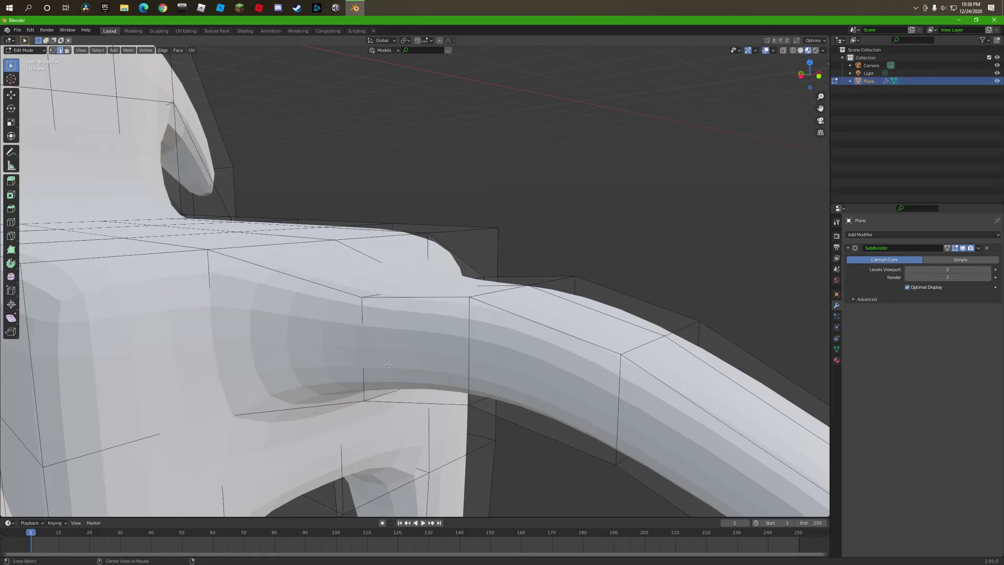
{"action": "left_click", "coordinate": [389, 363], "text": "alt"}
{"action": "middle_click_drag", "start_coordinate": [389, 363], "coordinate": [448, 372]}
{"action": "key", "text": "g"}
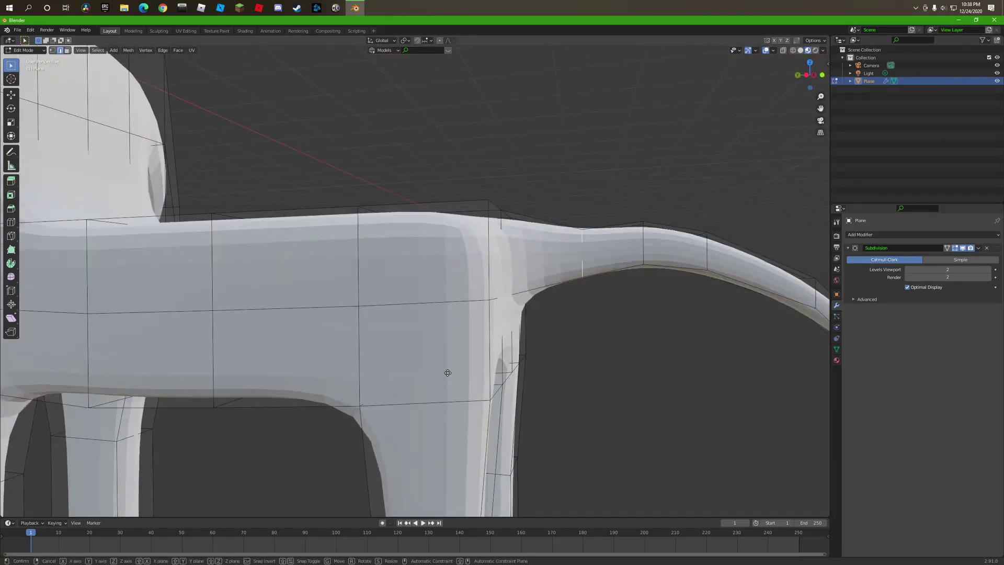
{"action": "key", "text": "z"}
{"action": "left_click", "coordinate": [450, 360]}
Return to Object Mode, view the whole dog and start a test render
{"action": "scroll", "coordinate": [558, 374], "scroll_direction": "down", "scroll_amount": 5}
{"action": "key", "text": "Tab"}
{"action": "mouse_move", "coordinate": [557, 374]}
{"action": "middle_mouse_down"}
{"action": "mouse_move", "coordinate": [507, 407]}
{"action": "mouse_move", "coordinate": [416, 406]}
{"action": "middle_mouse_up"}
{"action": "key", "text": "F12"}
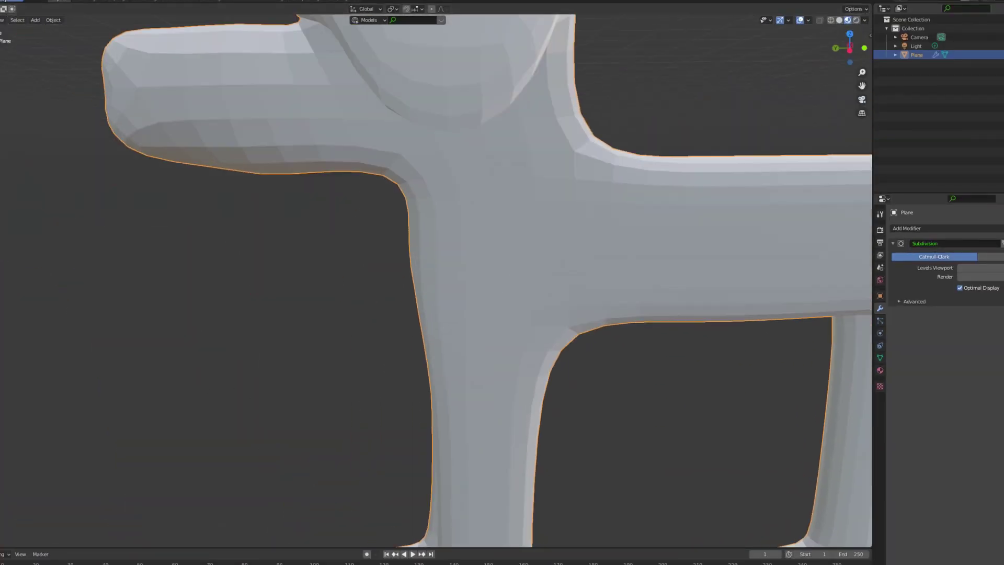
{"action": "middle_click_drag", "start_coordinate": [208, 197], "coordinate": [387, 199]}
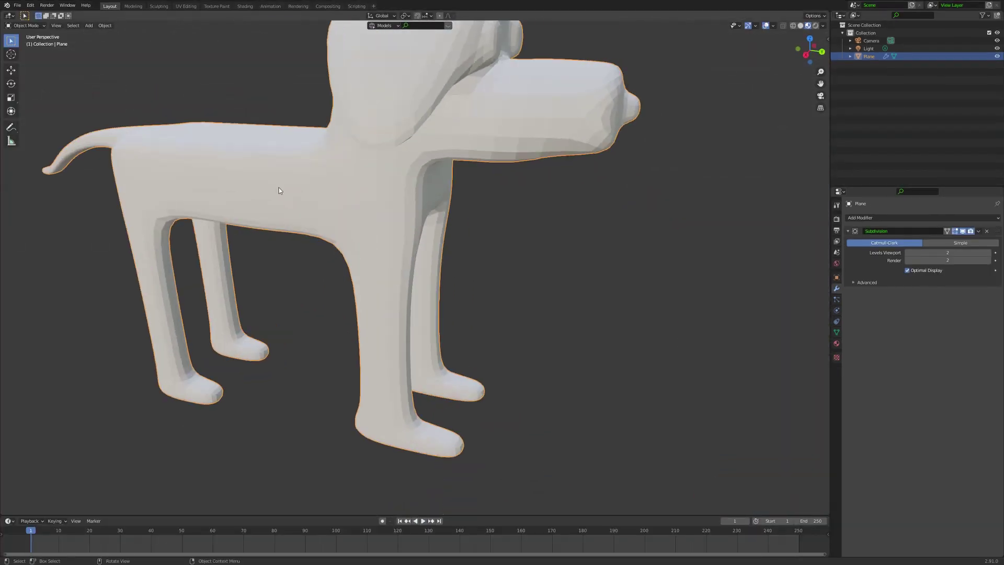
{"action": "mouse_move", "coordinate": [278, 188]}
{"action": "middle_mouse_down"}
{"action": "mouse_move", "coordinate": [330, 157]}
{"action": "mouse_move", "coordinate": [354, 217]}
{"action": "mouse_move", "coordinate": [256, 231]}
{"action": "mouse_move", "coordinate": [235, 216]}
{"action": "mouse_move", "coordinate": [103, 226]}
{"action": "mouse_move", "coordinate": [114, 226]}
{"action": "middle_mouse_up"}
{"action": "scroll", "coordinate": [354, 217], "scroll_direction": "down", "scroll_amount": 5}
{"action": "scroll", "coordinate": [213, 225], "scroll_direction": "up", "scroll_amount": 5}
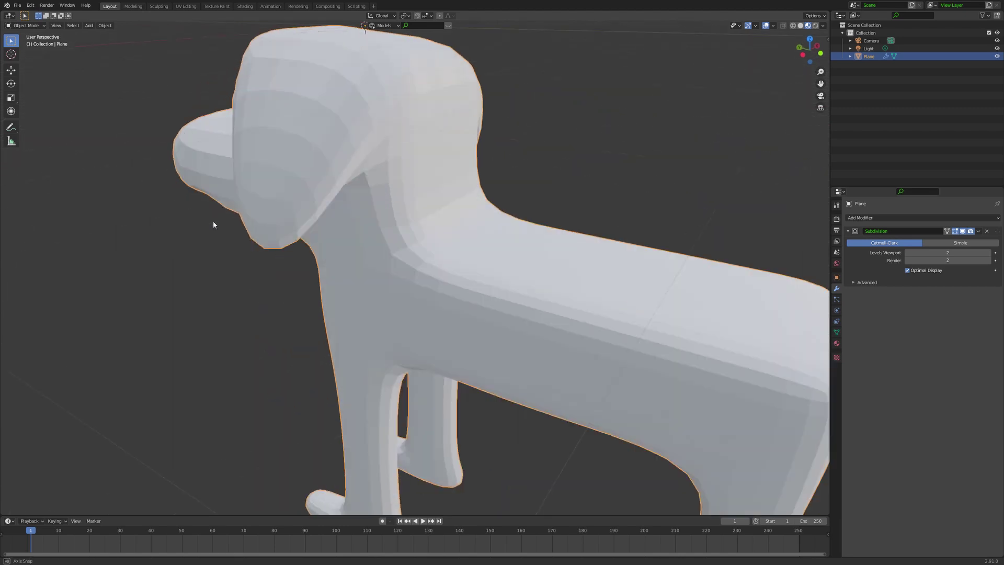
{"action": "scroll", "coordinate": [213, 224], "scroll_direction": "down", "scroll_amount": 5}
{"action": "middle_click_drag", "start_coordinate": [236, 218], "coordinate": [346, 172]}
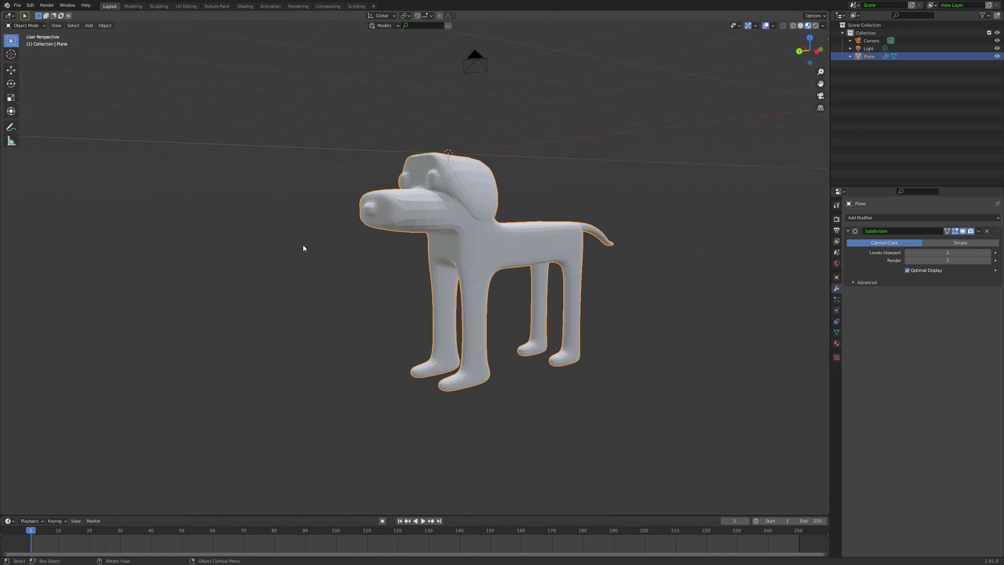
{"action": "key", "text": "shift+a"}
Add a plane, drop it under the dog's feet and scale it into a wide floor
{"action": "left_click", "coordinate": [304, 306]}
{"action": "scroll", "coordinate": [353, 269], "scroll_direction": "down", "scroll_amount": 3}
{"action": "key", "text": "g"}
{"action": "key", "text": "z"}
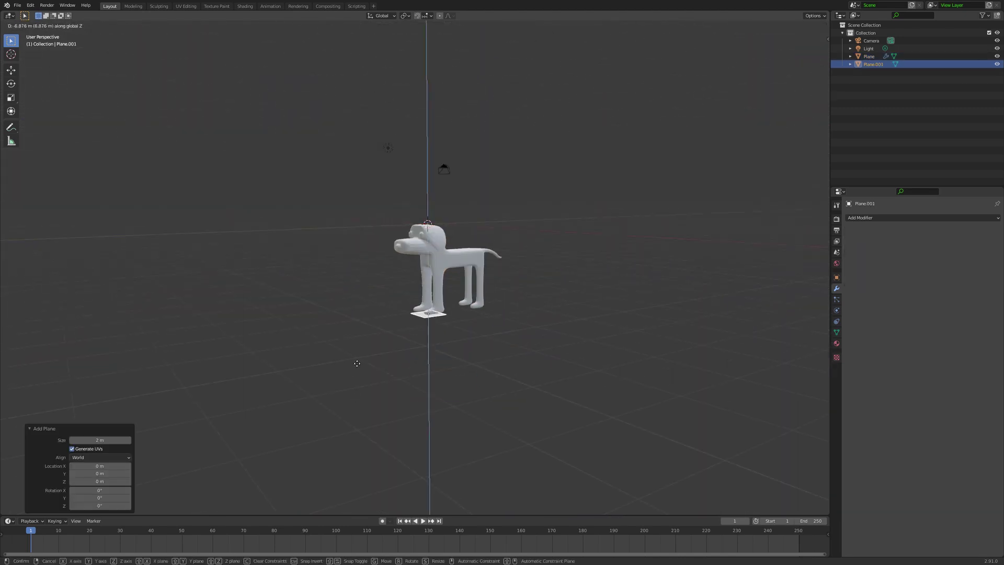
{"action": "left_click", "coordinate": [231, 376]}
{"action": "key", "text": "s"}
{"action": "key", "text": "Return"}
{"action": "middle_click_drag", "start_coordinate": [261, 374], "coordinate": [297, 351]}
Extrude the floor's two back edges upward in Z to form the walls
{"action": "key", "text": "Tab"}
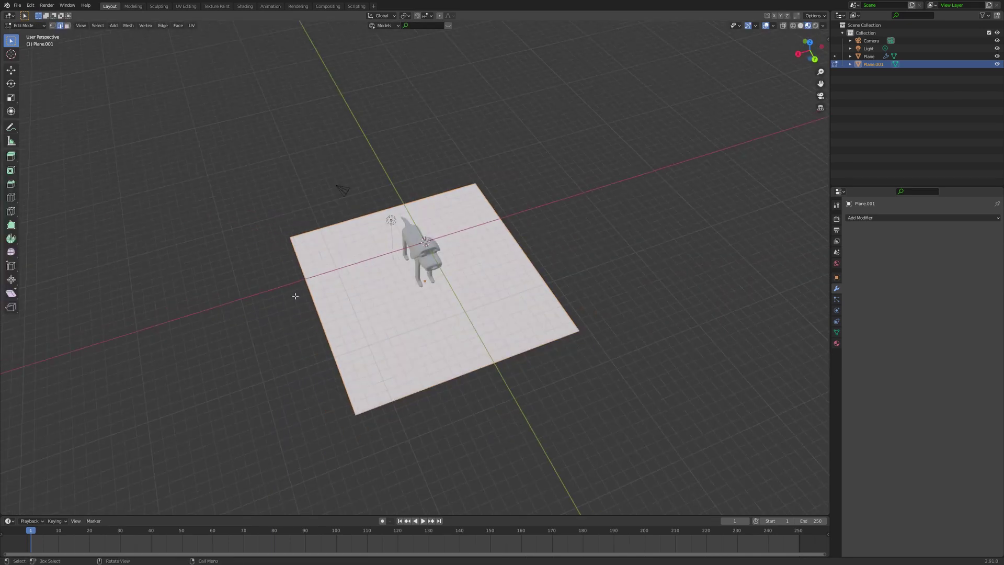
{"action": "middle_click_drag", "start_coordinate": [319, 231], "coordinate": [329, 240]}
{"action": "key", "text": "e"}
{"action": "key", "text": "z"}
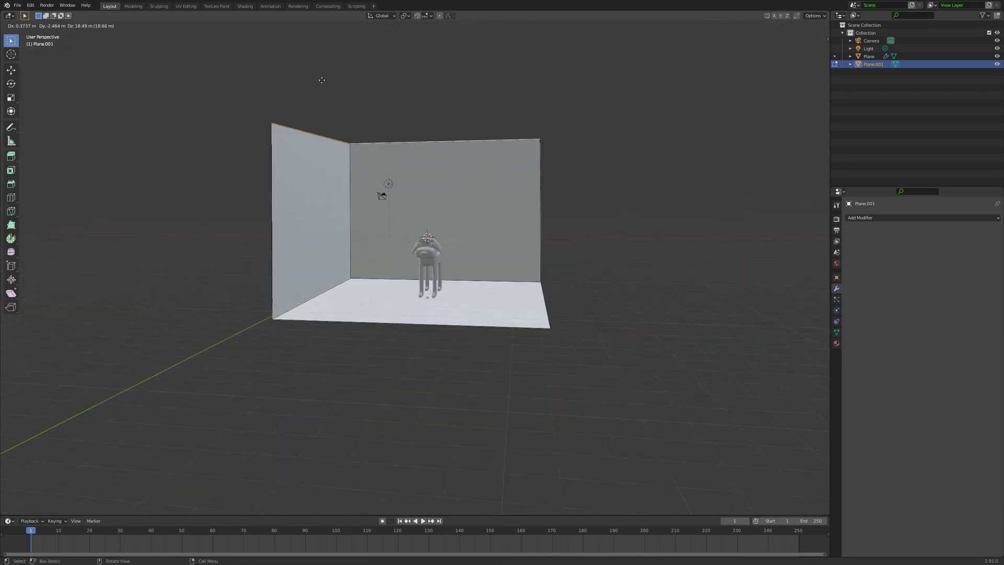
{"action": "left_click", "coordinate": [414, 274]}
{"action": "left_click", "coordinate": [319, 292], "text": "shift"}
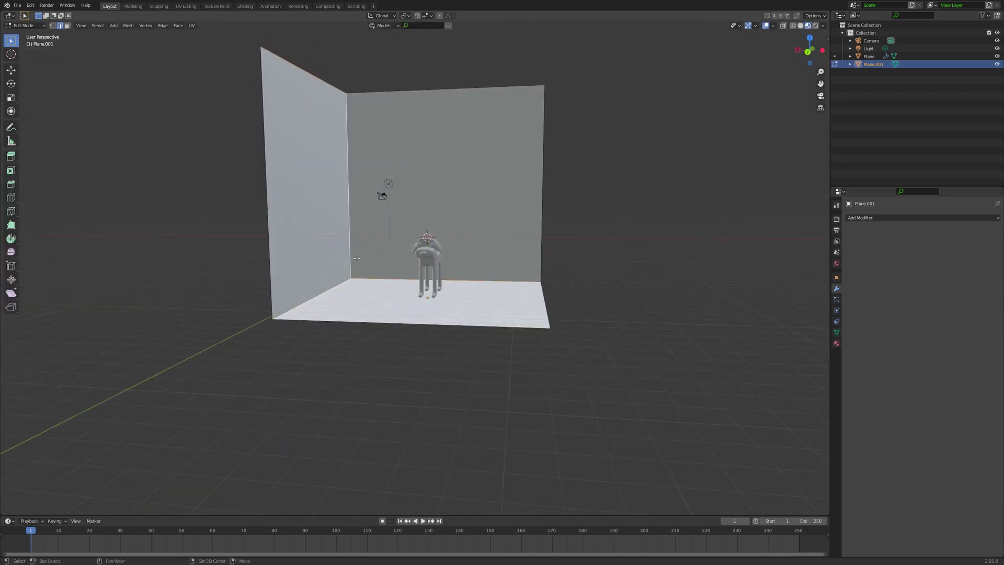
Bevel the floor-to-wall corner edges into smooth curves and return to Object Mode
{"action": "left_click", "coordinate": [357, 258], "text": "shift"}
{"action": "key", "text": "ctrl+b"}
{"action": "scroll", "coordinate": [418, 219], "scroll_direction": "up", "scroll_amount": 4}
{"action": "left_click", "coordinate": [418, 220]}
{"action": "mouse_move", "coordinate": [419, 219]}
{"action": "middle_mouse_down"}
{"action": "mouse_move", "coordinate": [446, 186]}
{"action": "mouse_move", "coordinate": [536, 145]}
{"action": "middle_mouse_up"}
{"action": "scroll", "coordinate": [446, 186], "scroll_direction": "up", "scroll_amount": 5}
{"action": "key", "text": "Tab"}
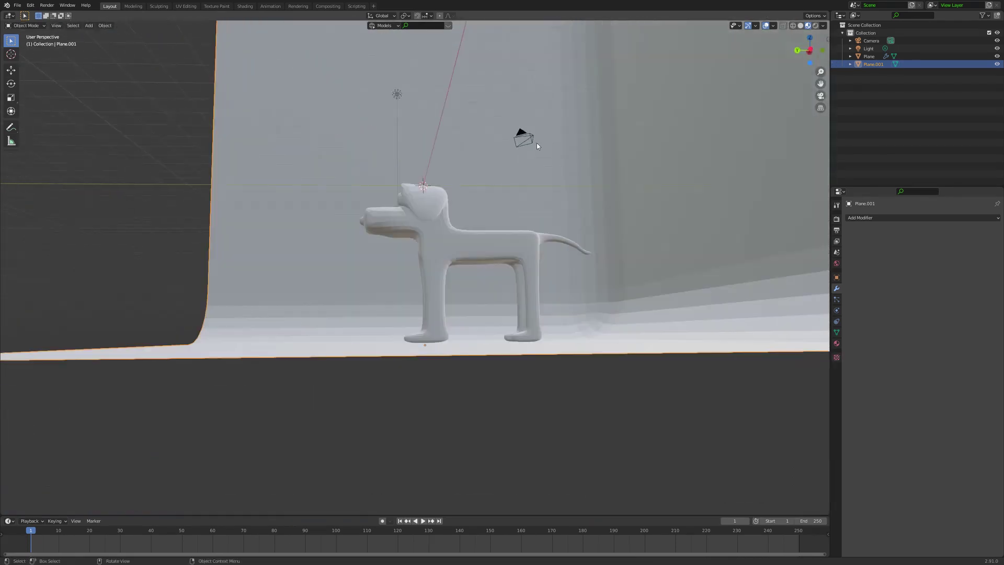
{"action": "left_click", "coordinate": [537, 146]}
{"action": "scroll", "coordinate": [537, 146], "scroll_direction": "down", "scroll_amount": 5}
Align the camera to the current view and pull it back to show more backdrop
{"action": "left_click", "coordinate": [820, 96]}
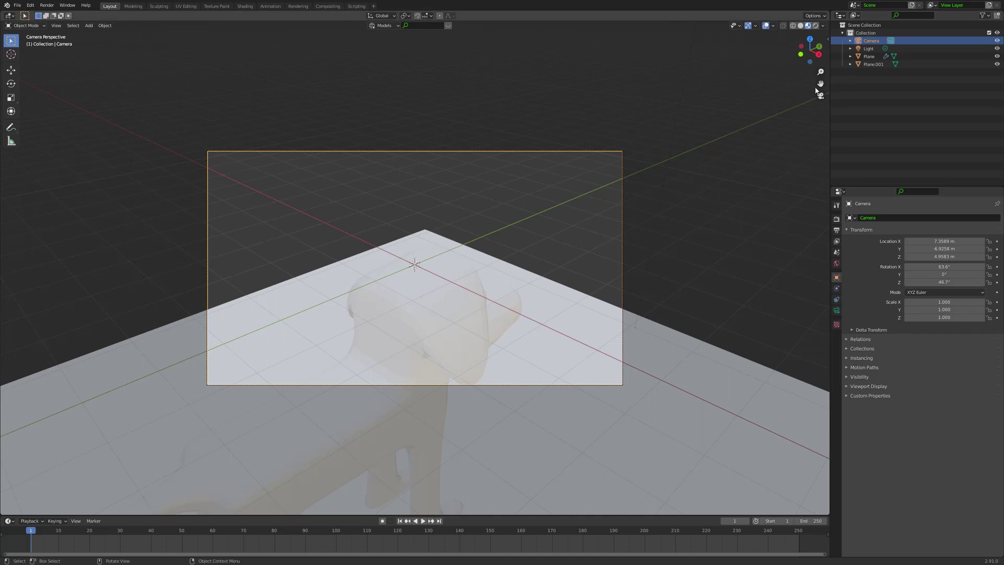
{"action": "key", "text": "n"}
{"action": "key", "text": "n"}
{"action": "key", "text": "ctrl+alt+KP_0"}
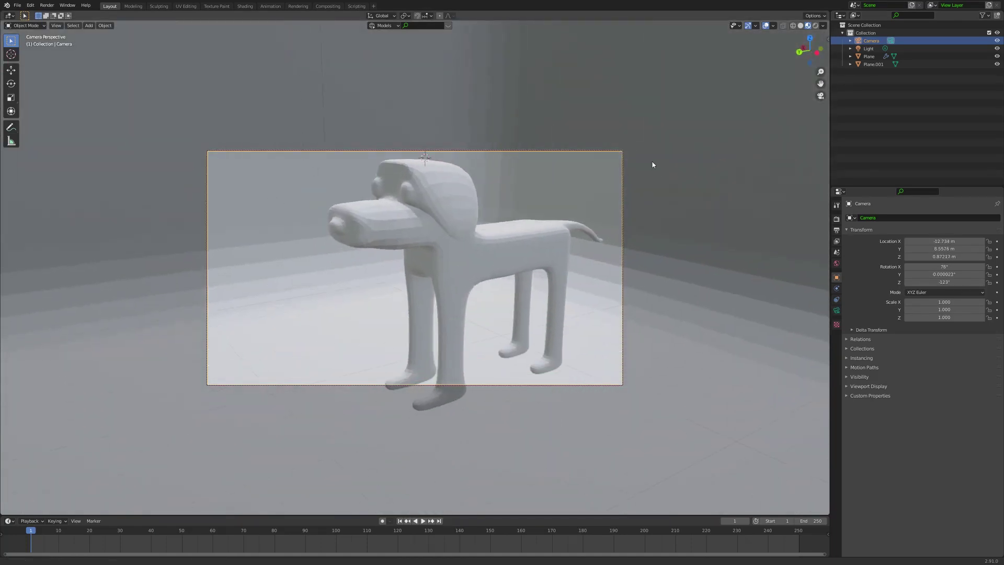
{"action": "scroll", "coordinate": [651, 165], "scroll_direction": "down", "scroll_amount": 5}
{"action": "middle_click_drag", "start_coordinate": [648, 168], "coordinate": [632, 177]}
Test render the camera framing, close the render, and orbit away from the camera view
{"action": "key", "text": "F12"}
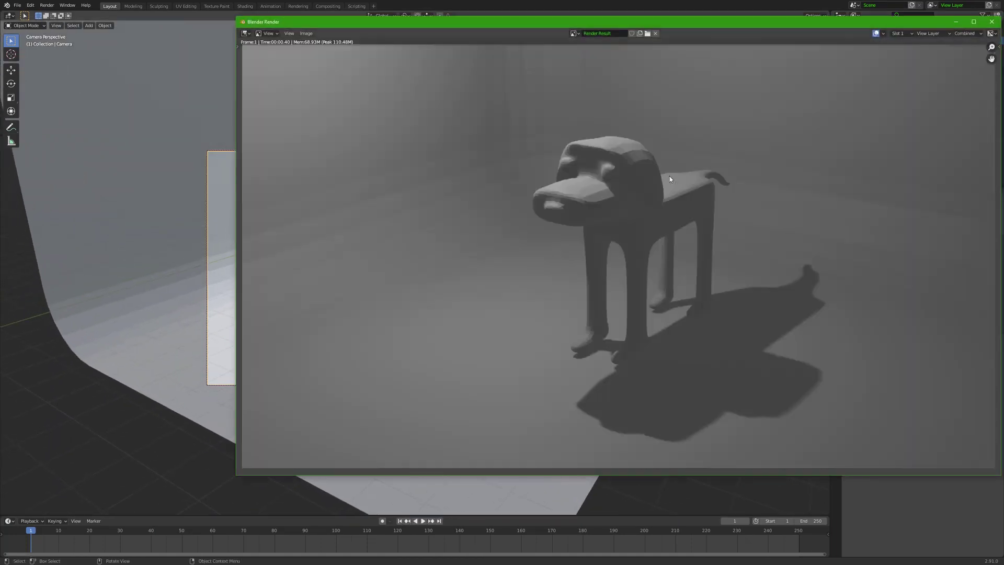
{"action": "left_click", "coordinate": [992, 24]}
{"action": "key", "text": "n"}
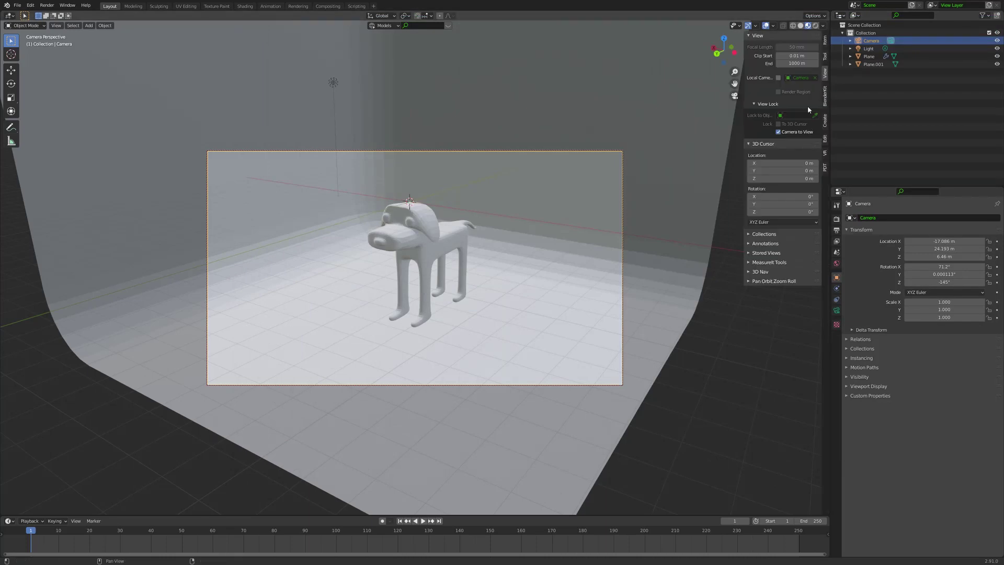
{"action": "key", "text": "n"}
{"action": "middle_click_drag", "start_coordinate": [644, 149], "coordinate": [649, 136]}
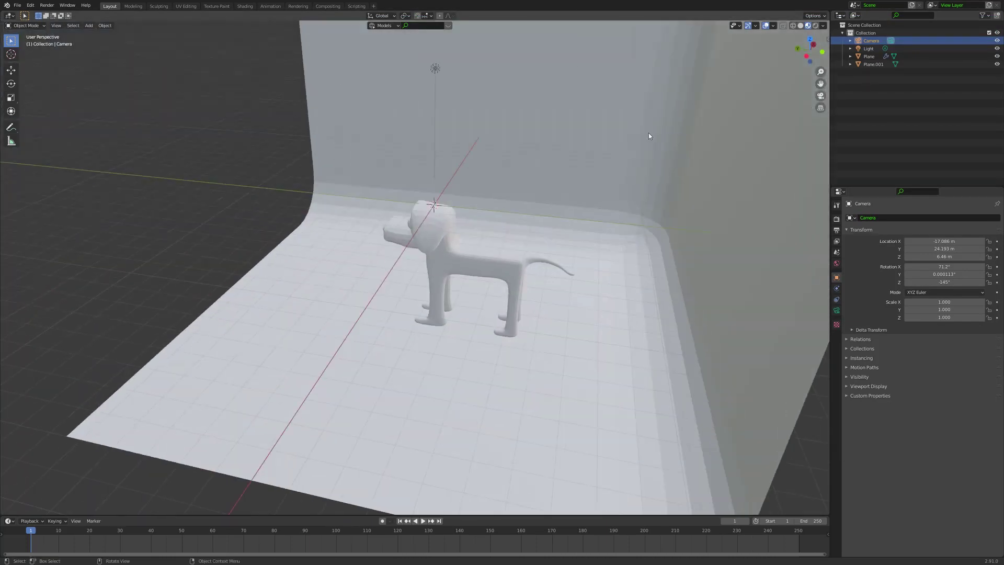
Select the light and move it sideways and up above the dog
{"action": "middle_click_drag", "start_coordinate": [490, 85], "coordinate": [538, 99]}
{"action": "key", "text": "g"}
{"action": "key", "text": "x"}
{"action": "left_click", "coordinate": [656, 111]}
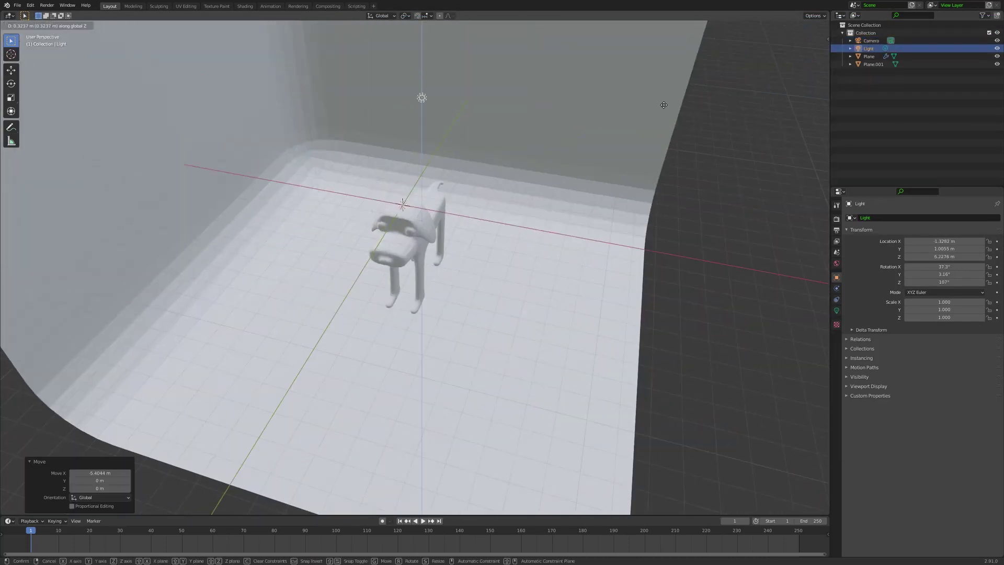
{"action": "key", "text": "g"}
{"action": "key", "text": "z"}
{"action": "left_click", "coordinate": [835, 282]}
Switch the render engine to Cycles and render the scene
{"action": "left_click", "coordinate": [837, 219]}
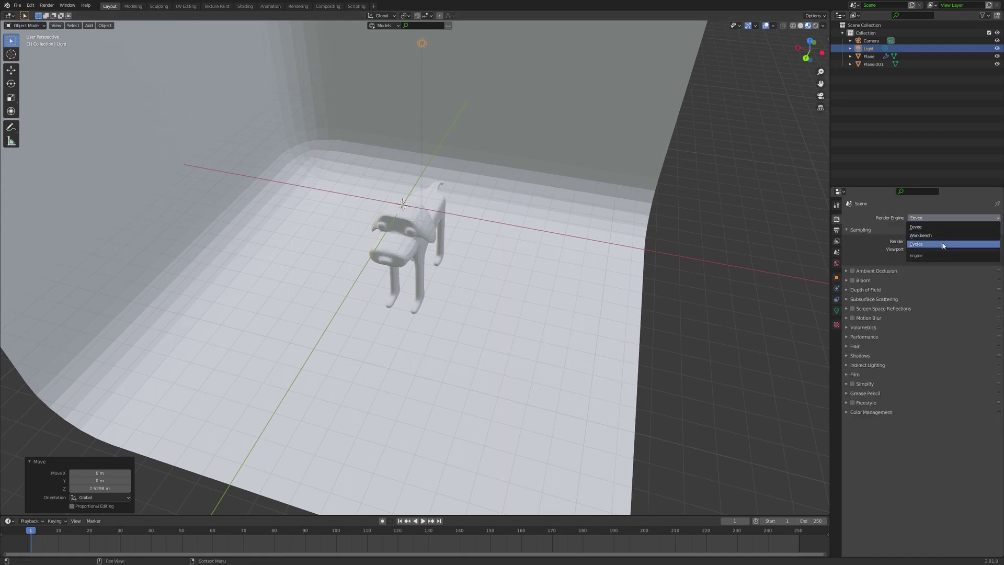
{"action": "left_click", "coordinate": [943, 244]}
{"action": "key", "text": "F12"}
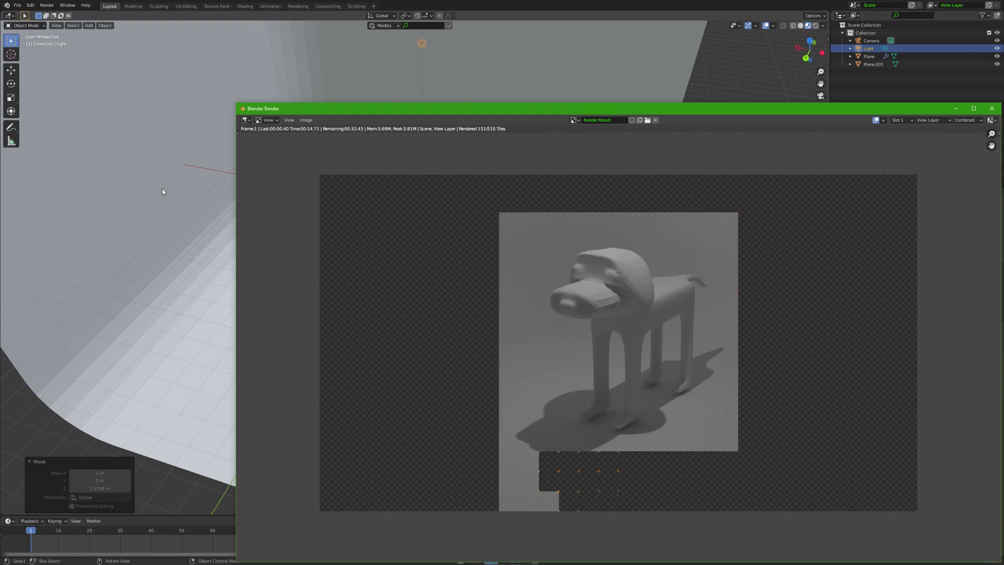
Close the render, select and frame the dog, and re-render it in Cycles
{"action": "left_click", "coordinate": [991, 108]}
{"action": "left_click", "coordinate": [398, 240]}
{"action": "key", "text": "KP_Decimal"}
{"action": "key", "text": "F12"}
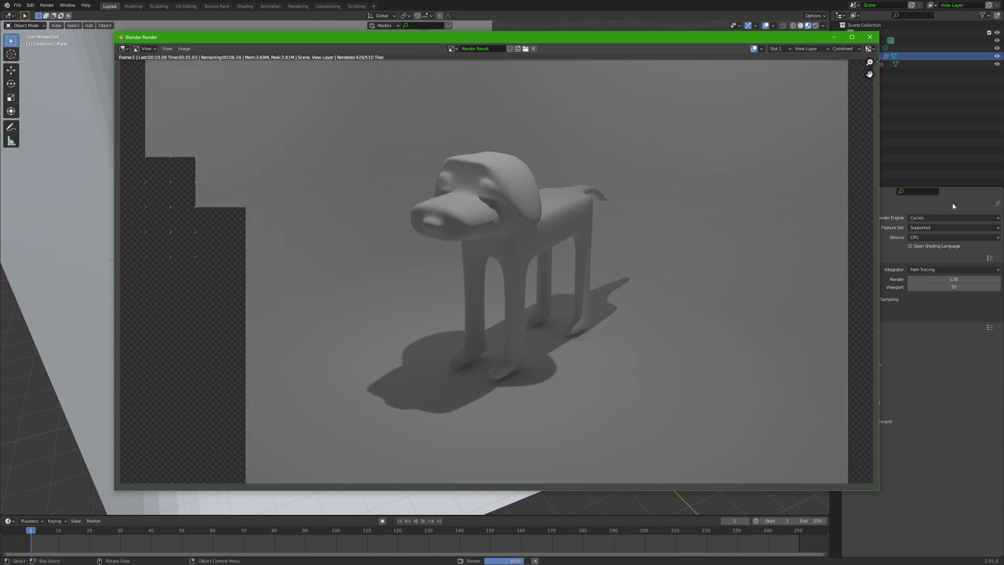
{"action": "scroll", "coordinate": [770, 252], "scroll_direction": "up", "scroll_amount": 1}
{"action": "scroll", "coordinate": [770, 252], "scroll_direction": "down", "scroll_amount": 1}
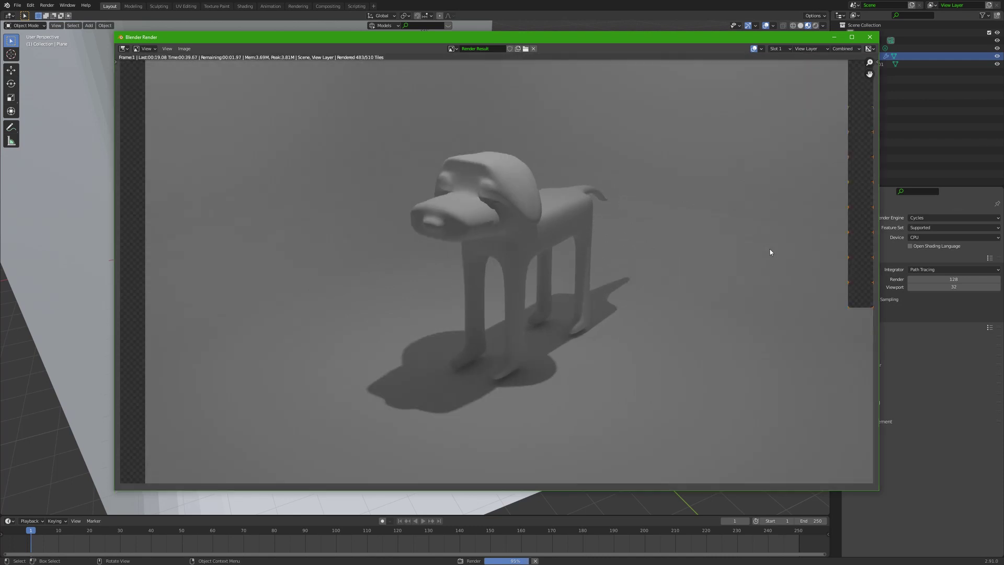